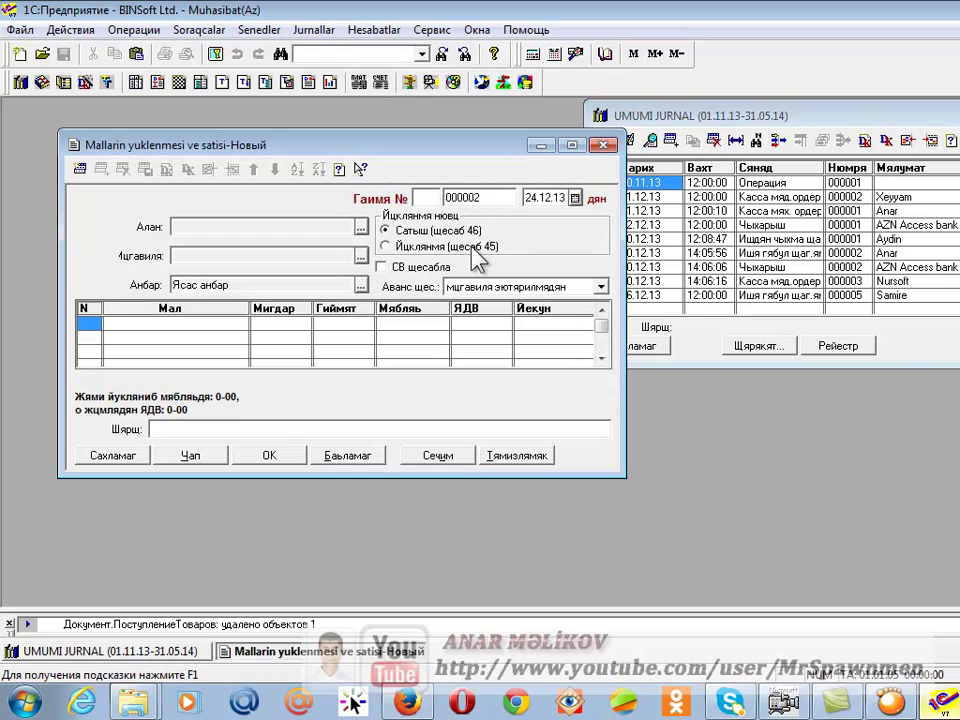
Step: Set the shipment type to account 45, the buyer to ipek yolu from 62 Alici, and the contract to Ясас мцгавиля
{"action": "left_click", "coordinate": [465, 247]}
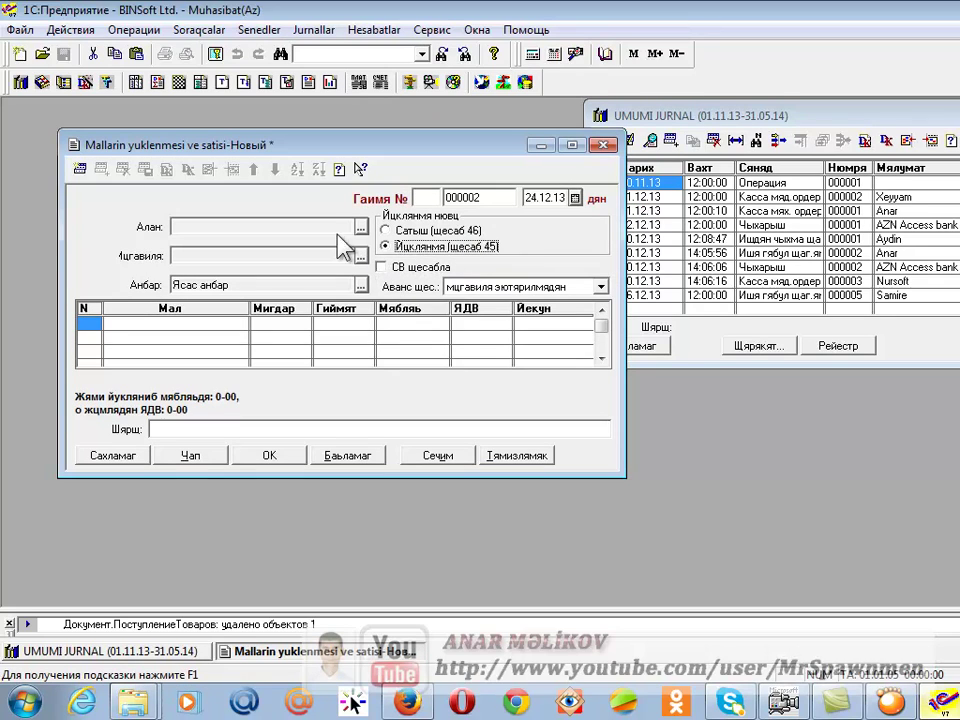
{"action": "left_click", "coordinate": [360, 228]}
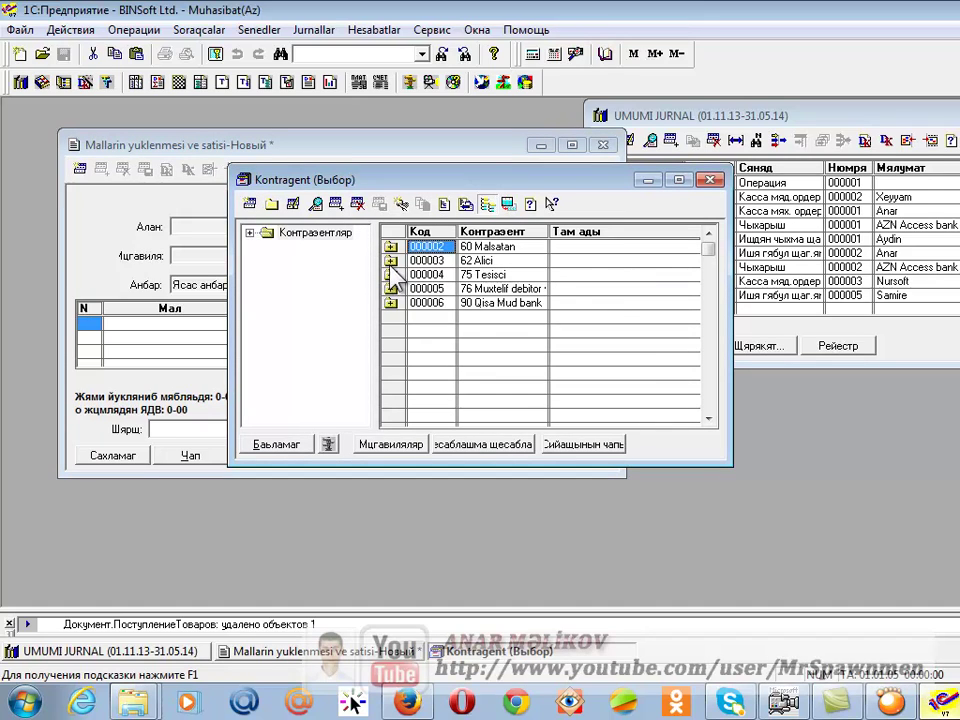
{"action": "double_click", "coordinate": [391, 262]}
{"action": "double_click", "coordinate": [465, 258]}
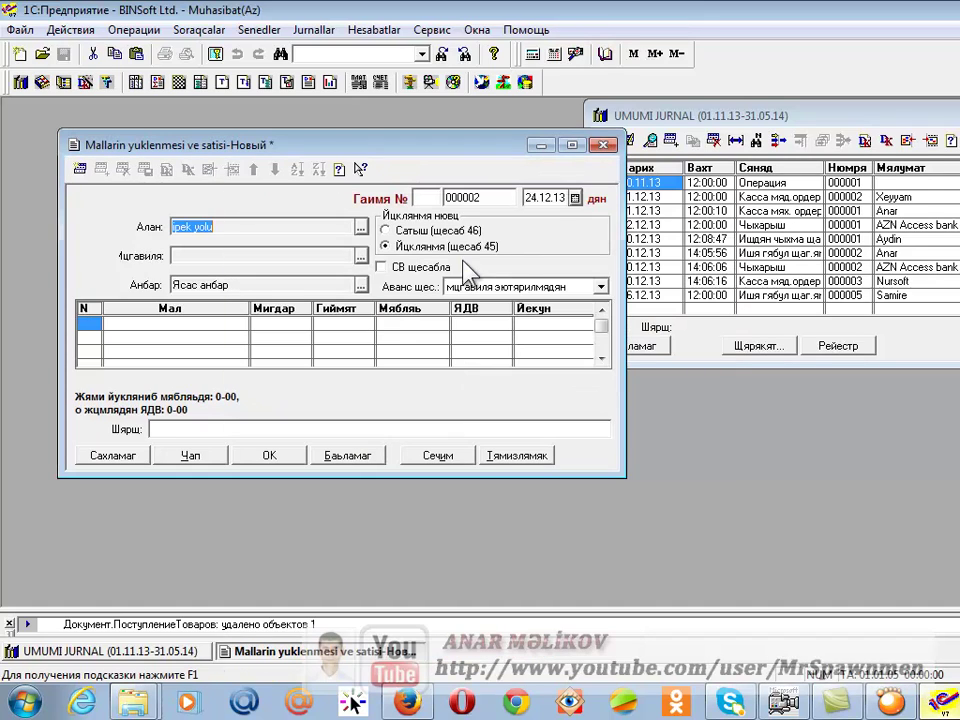
{"action": "left_click", "coordinate": [360, 256]}
{"action": "double_click", "coordinate": [344, 250]}
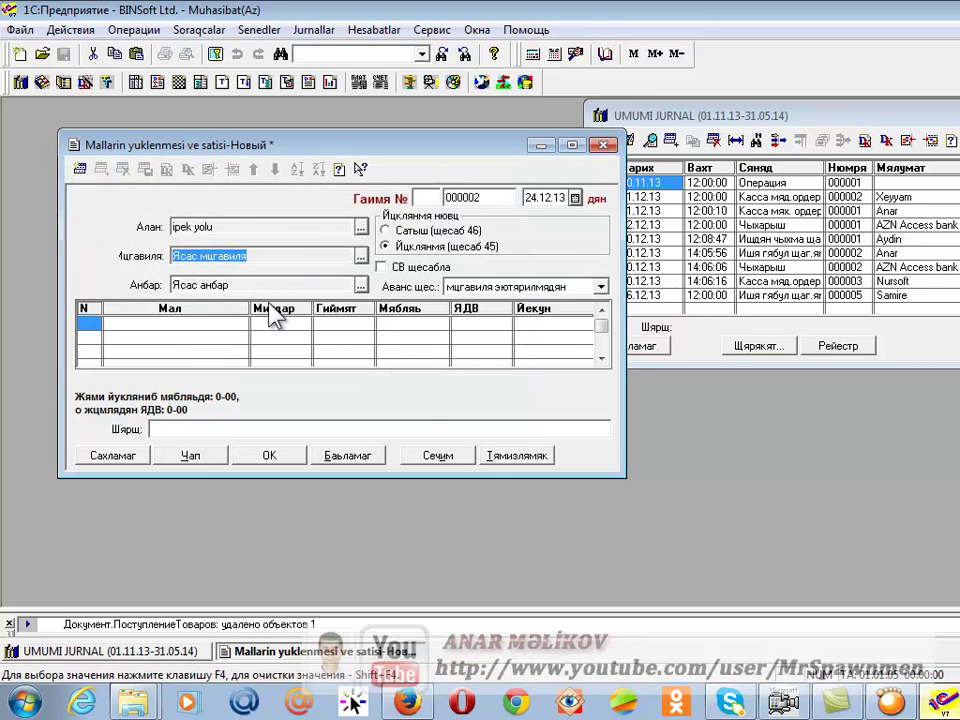
Step: Check the stock of the 41 Mallar goods in the Ясас анбар warehouse, leaving without selecting an item
{"action": "left_click", "coordinate": [437, 456]}
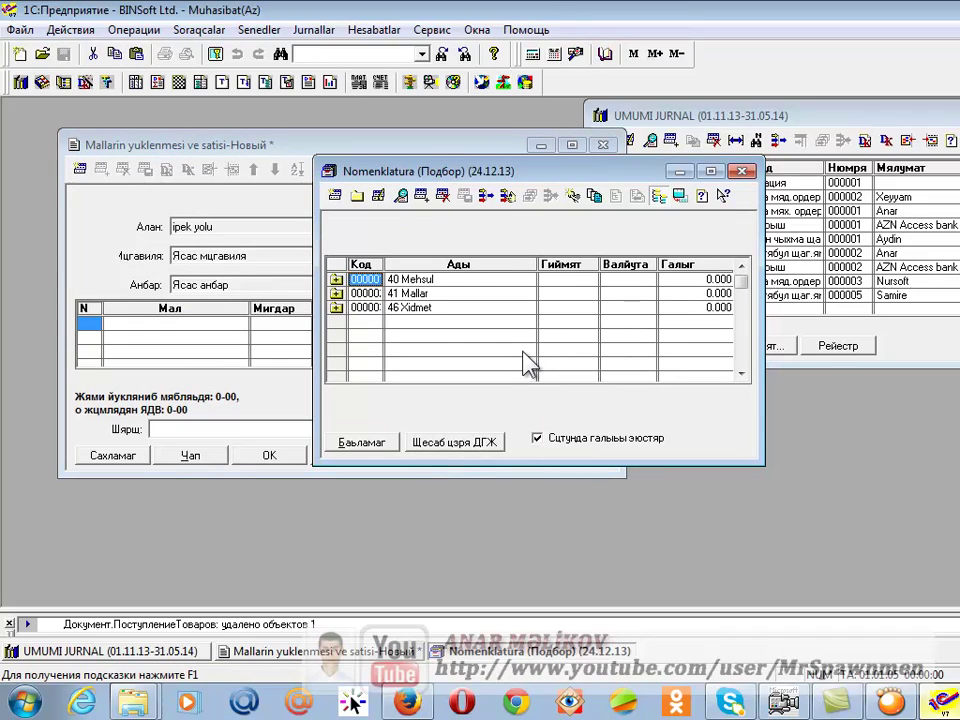
{"action": "double_click", "coordinate": [336, 293]}
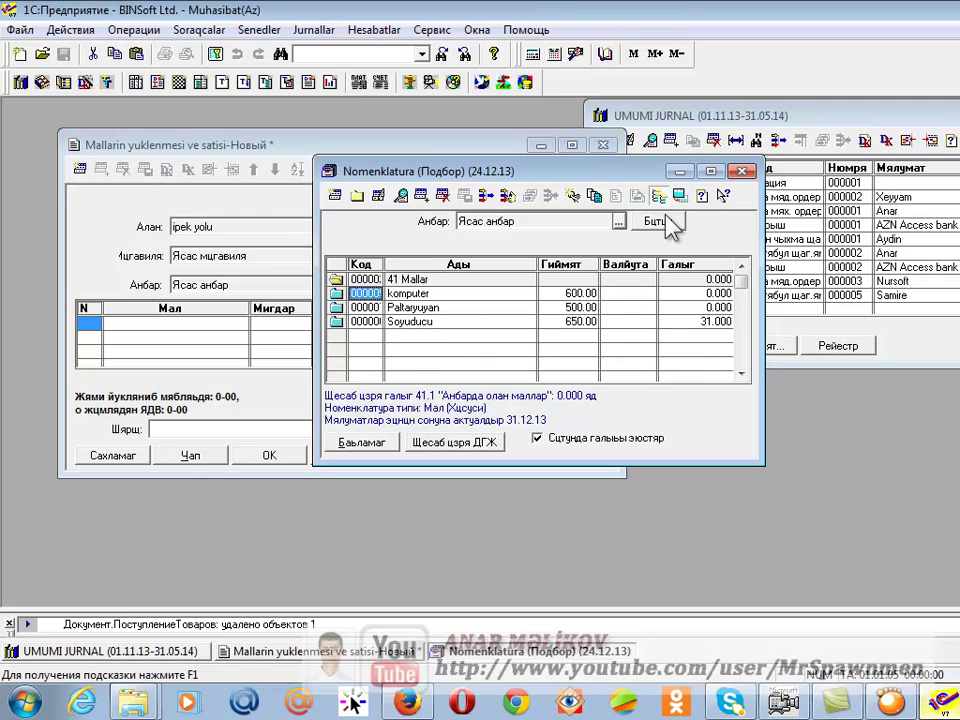
{"action": "left_click", "coordinate": [742, 171]}
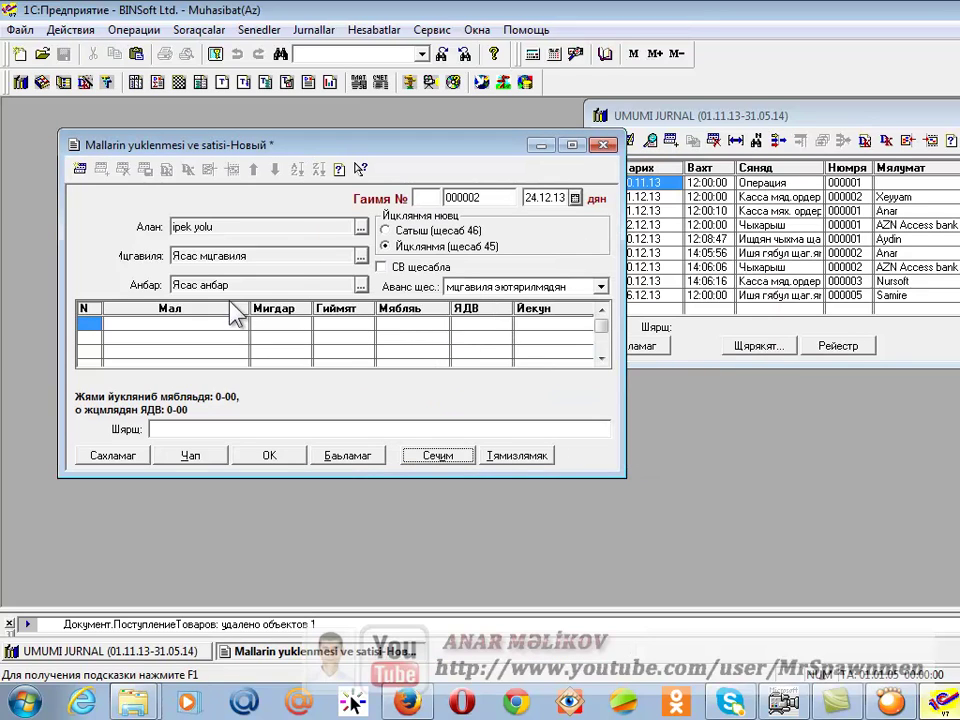
Step: Set the warehouse to Komekci anbar and add 1 komputer from the 41 Mallar group to the shipment
{"action": "left_click", "coordinate": [360, 285]}
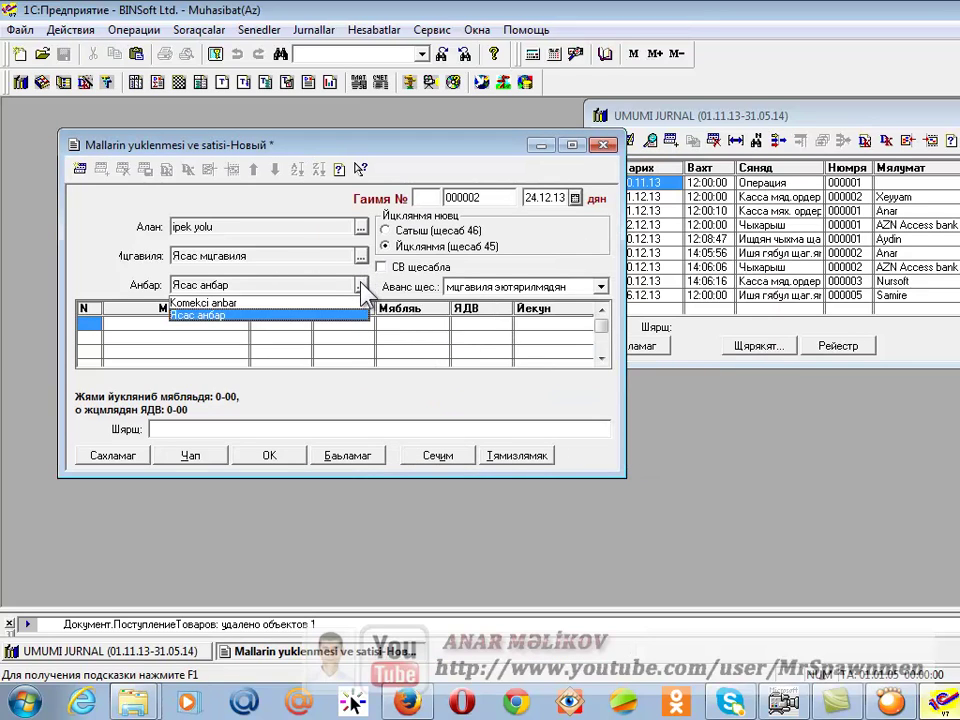
{"action": "left_click", "coordinate": [252, 303]}
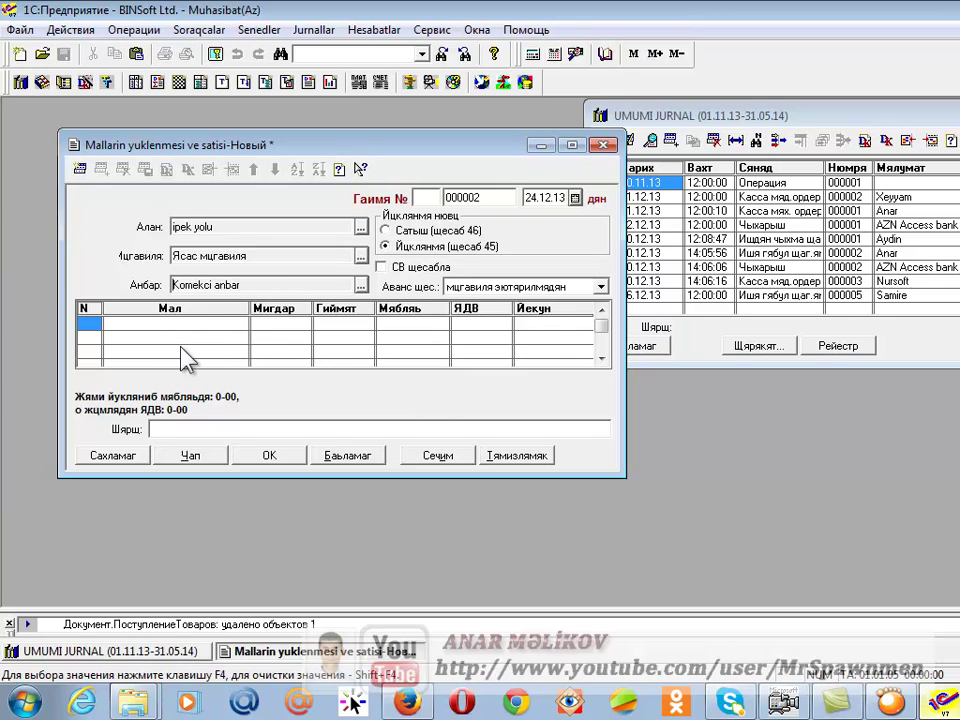
{"action": "left_click", "coordinate": [425, 459]}
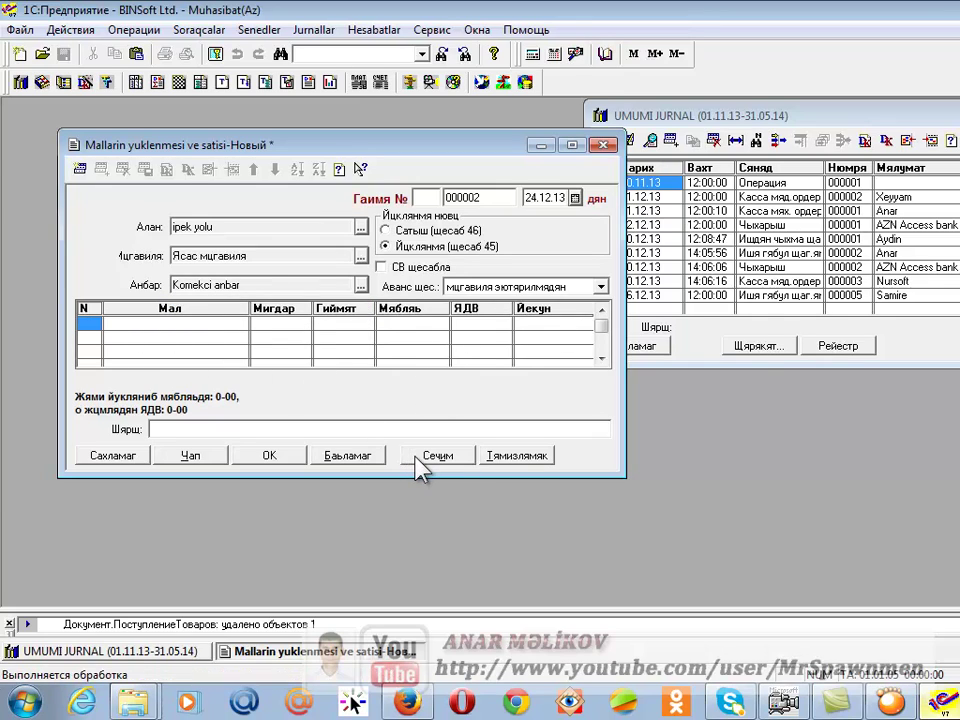
{"action": "double_click", "coordinate": [345, 280]}
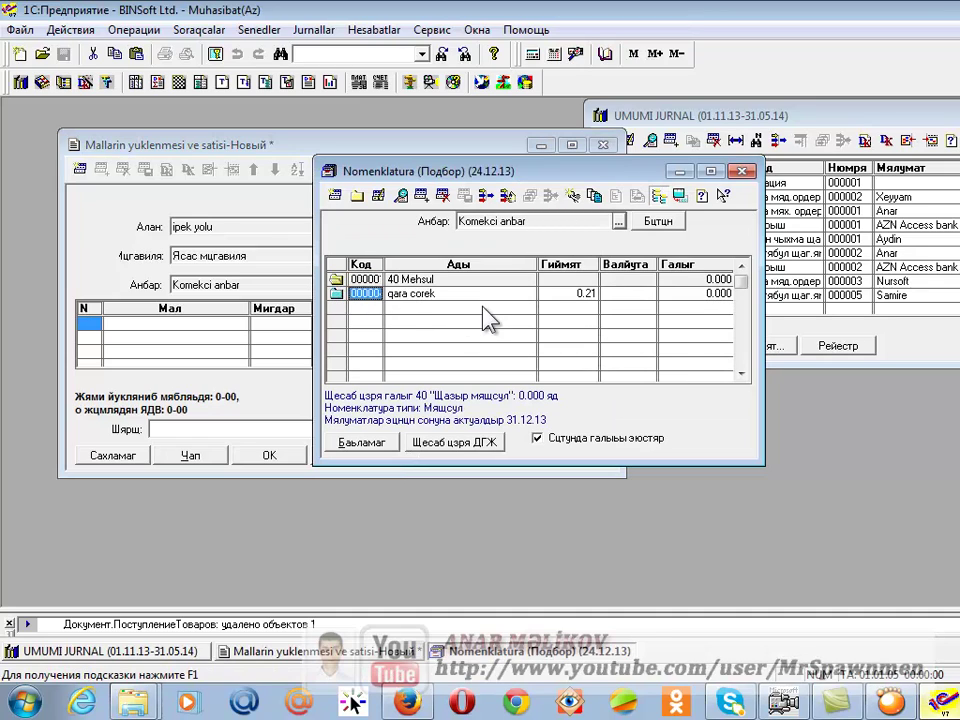
{"action": "double_click", "coordinate": [337, 281]}
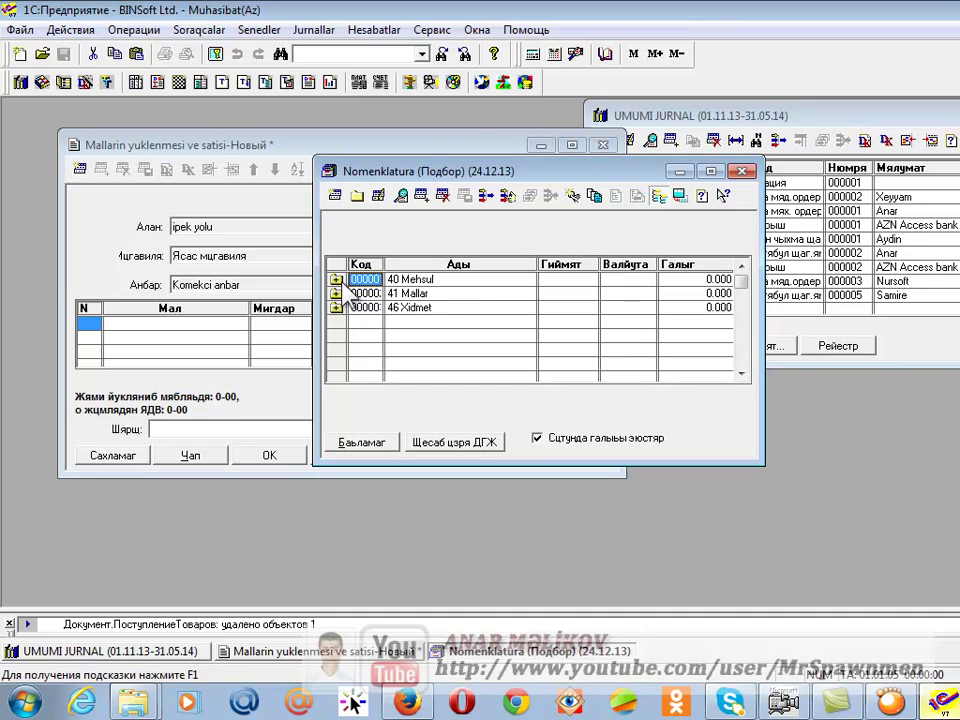
{"action": "double_click", "coordinate": [342, 295]}
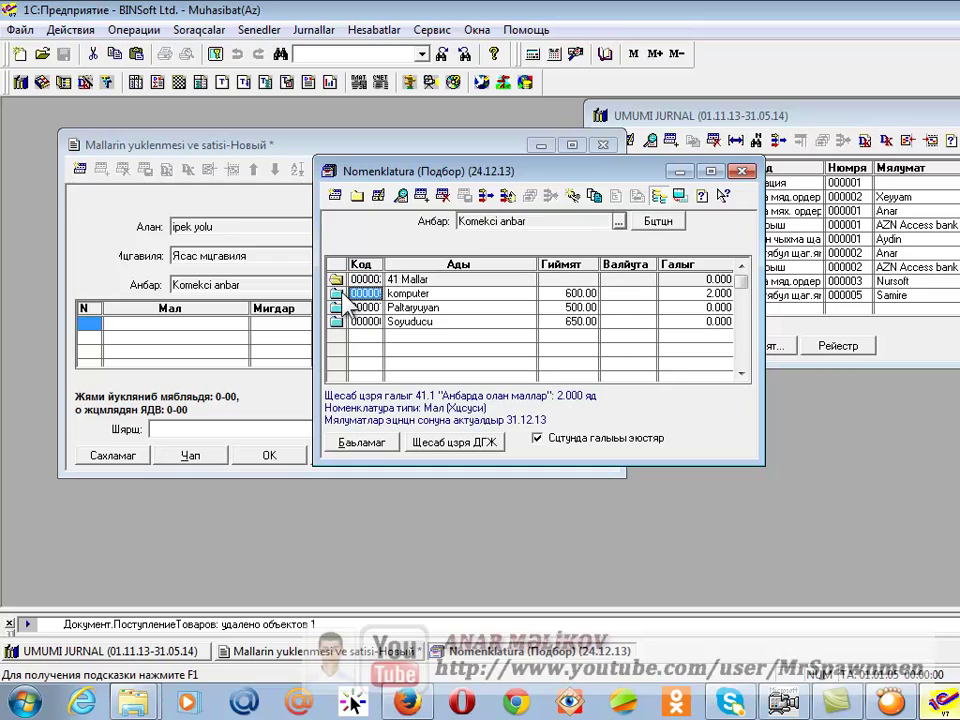
{"action": "left_click", "coordinate": [455, 299]}
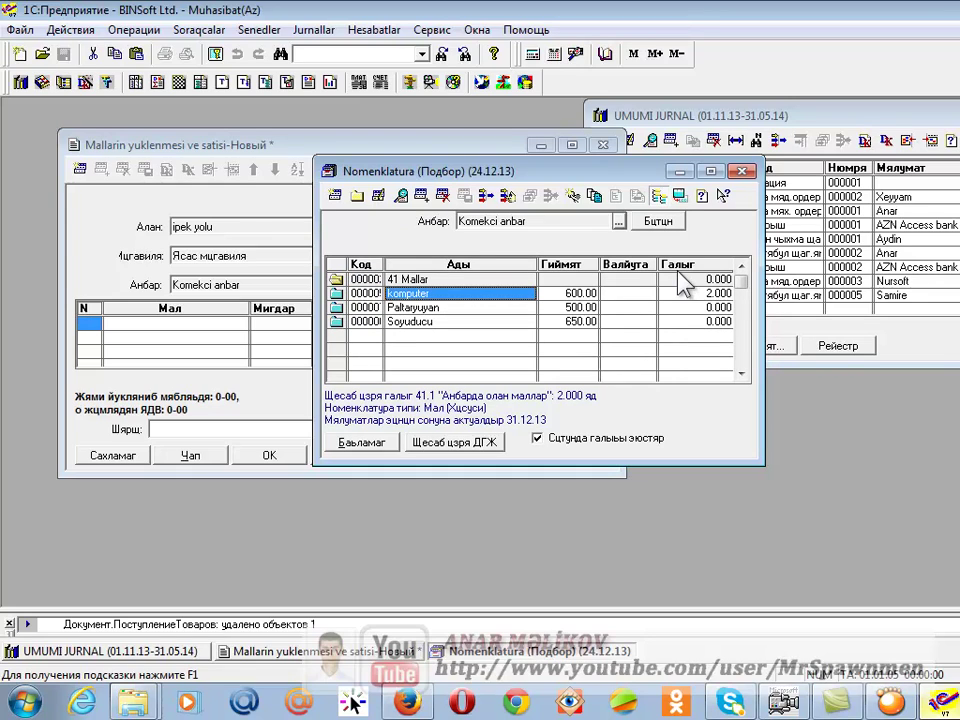
{"action": "left_click", "coordinate": [710, 294]}
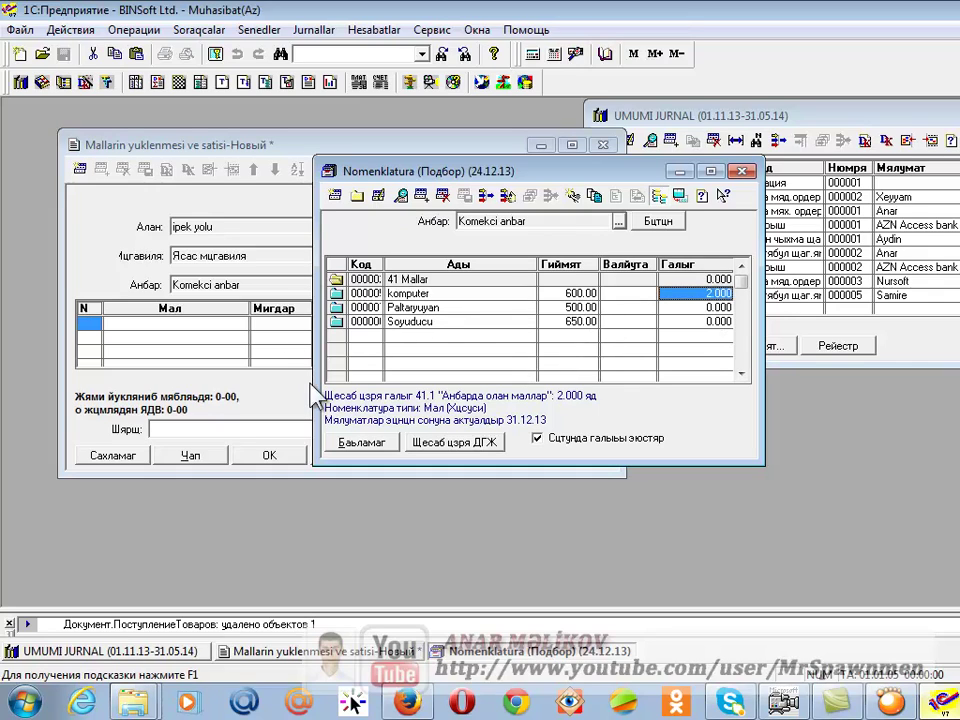
{"action": "double_click", "coordinate": [706, 294]}
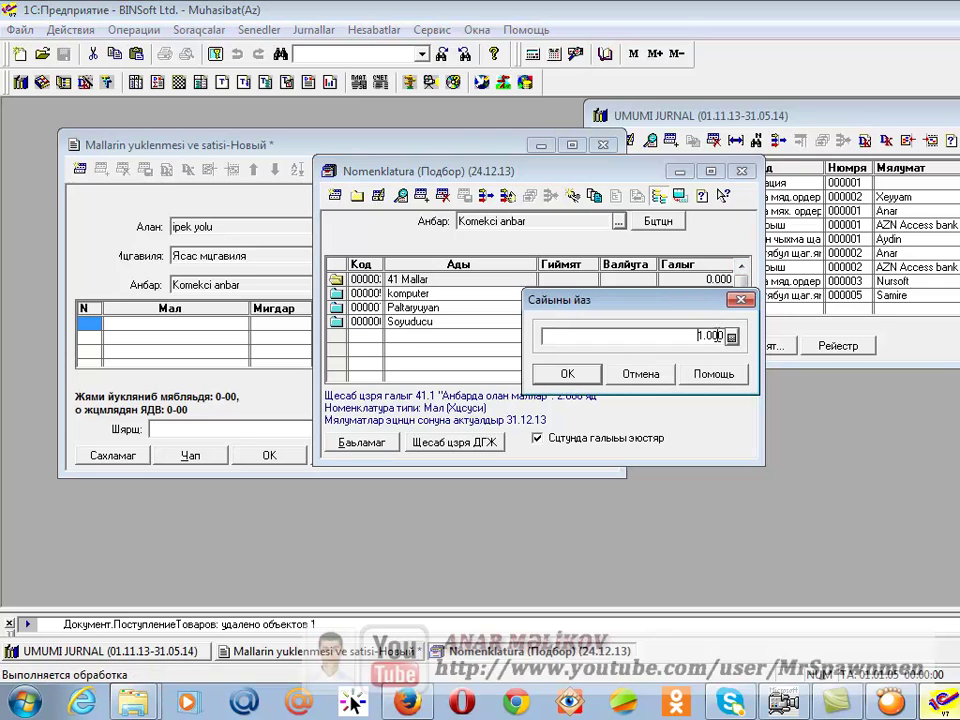
{"action": "left_click", "coordinate": [577, 370]}
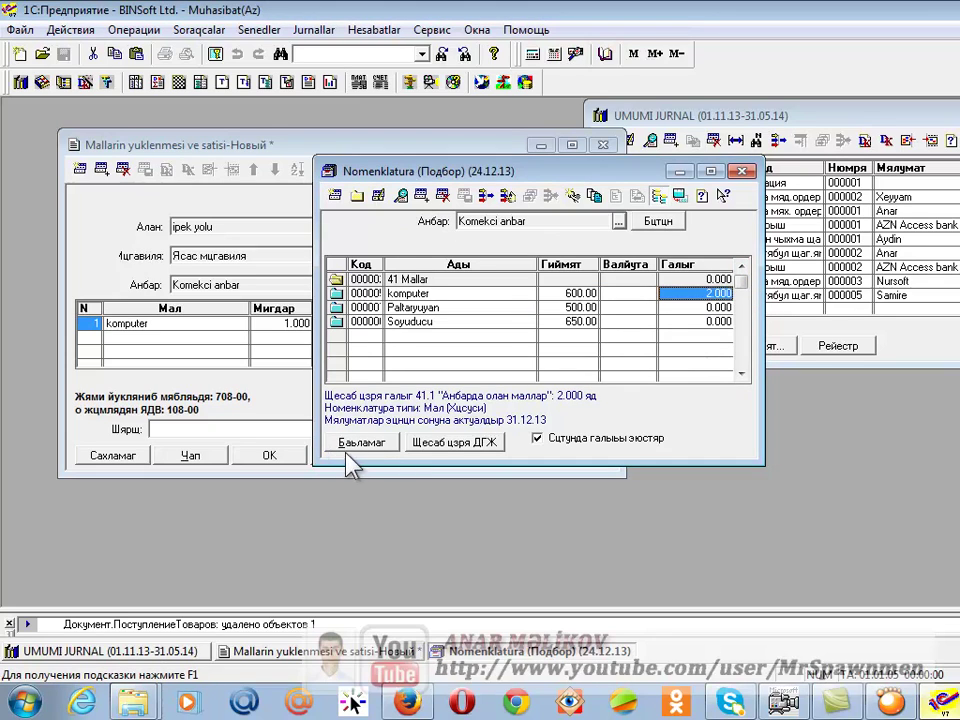
{"action": "left_click", "coordinate": [358, 442]}
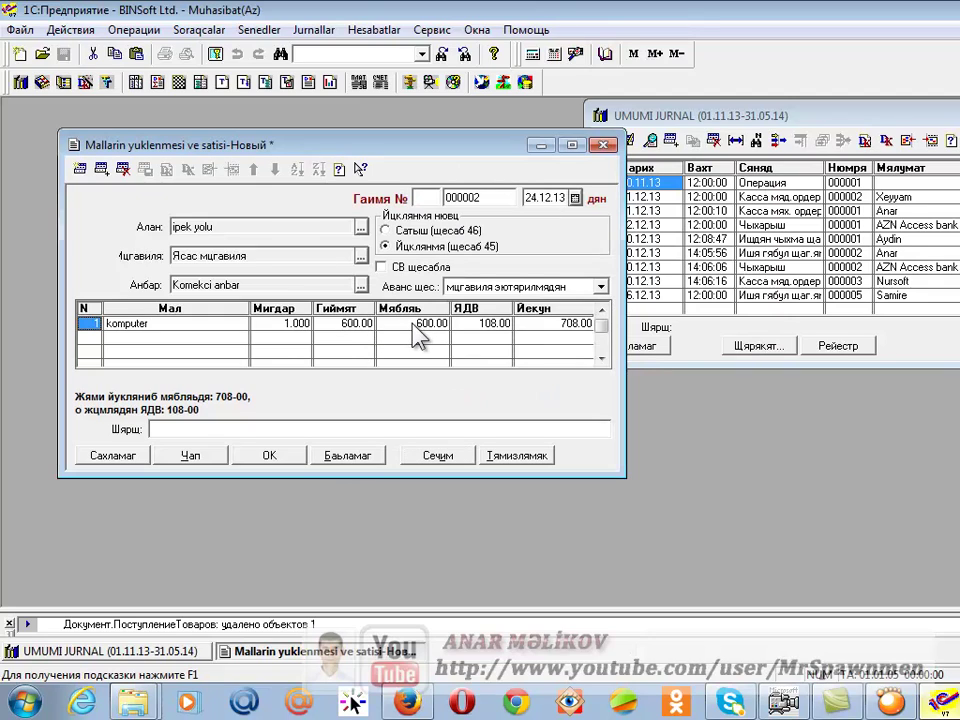
Step: Check the komputer row's price and amount, and save and post the shipment document
{"action": "left_click", "coordinate": [345, 323]}
{"action": "left_click", "coordinate": [410, 323]}
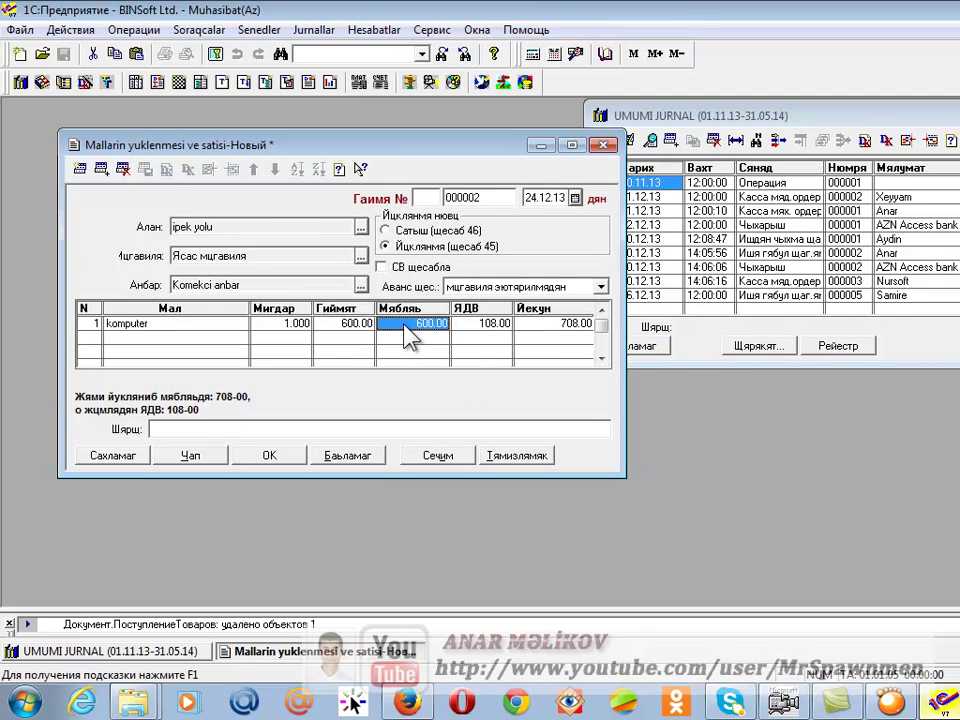
{"action": "left_click", "coordinate": [358, 324]}
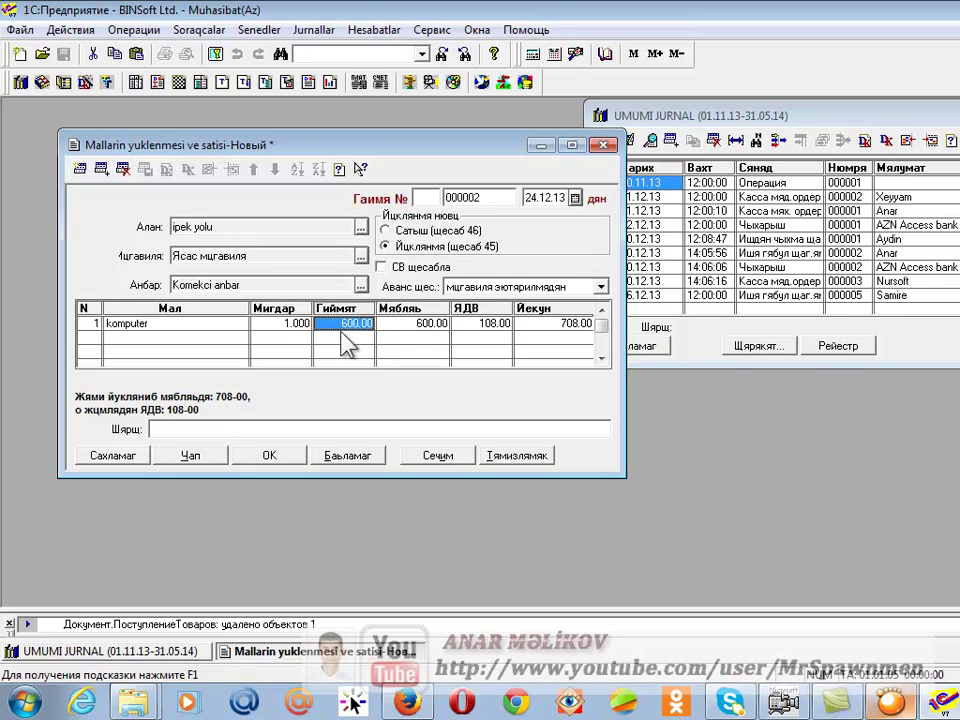
{"action": "left_click", "coordinate": [288, 460]}
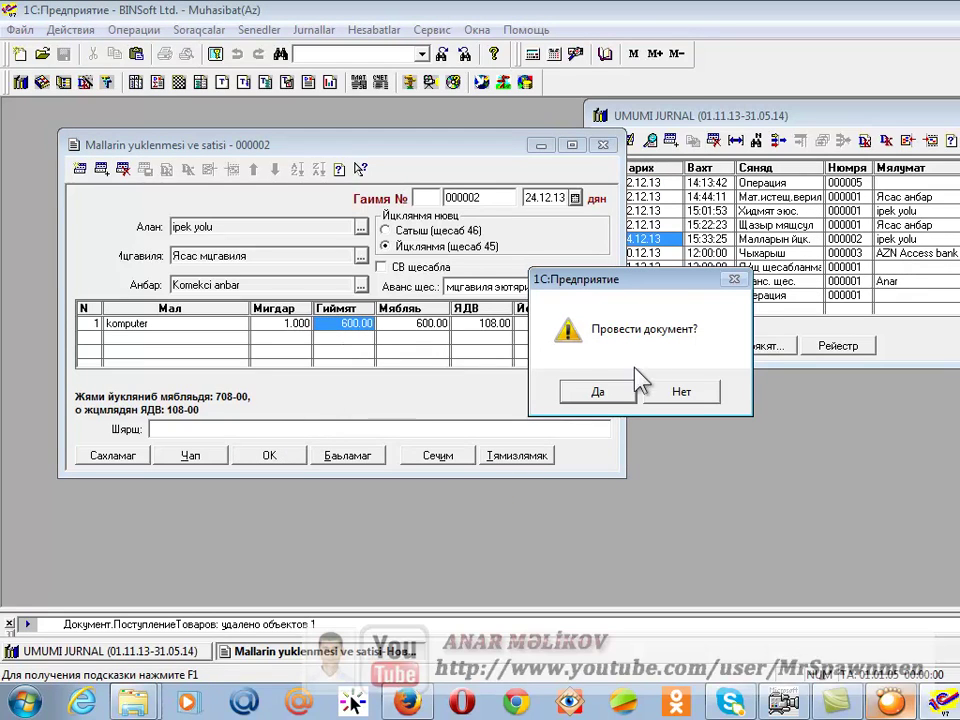
{"action": "left_click", "coordinate": [600, 392]}
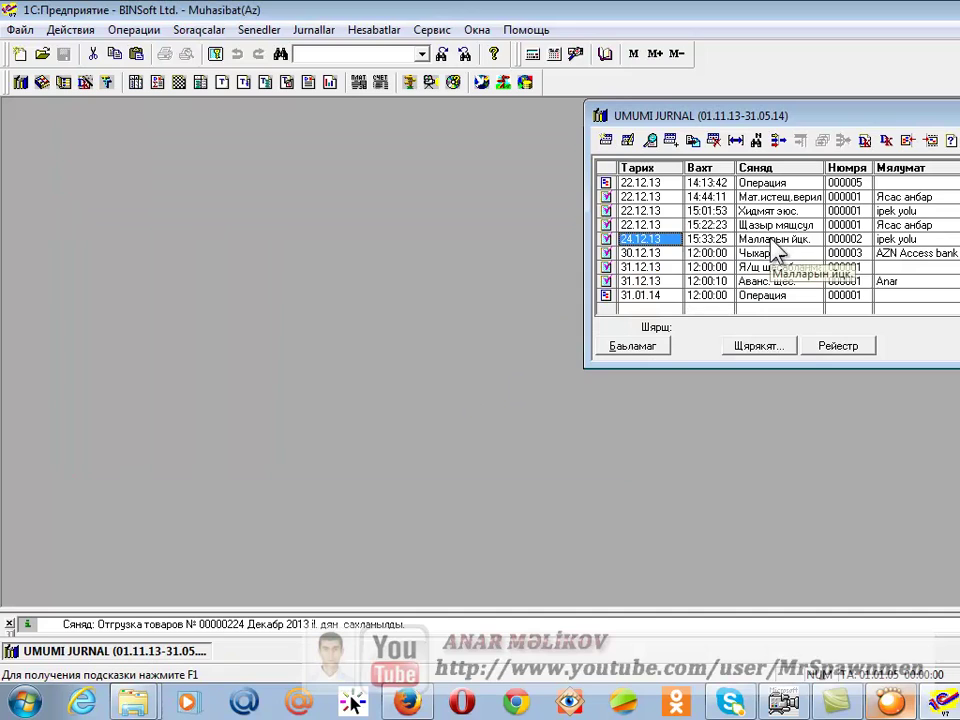
Step: Reopen the posted shipment document from the general journal to review it, and close it
{"action": "left_click", "coordinate": [775, 248]}
{"action": "double_click", "coordinate": [775, 248]}
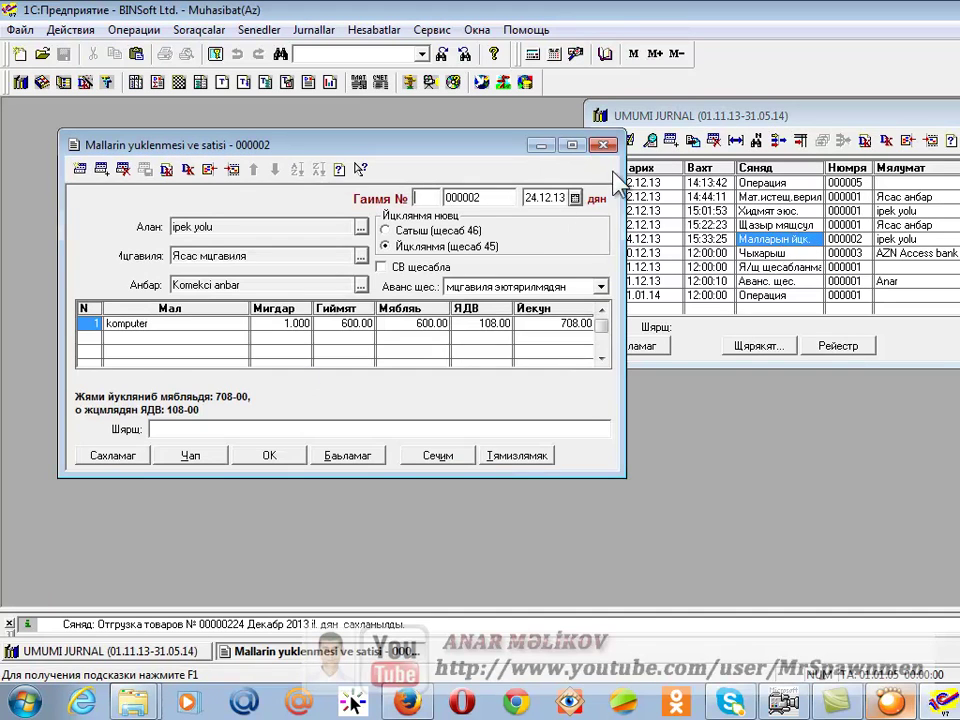
{"action": "left_click", "coordinate": [603, 146]}
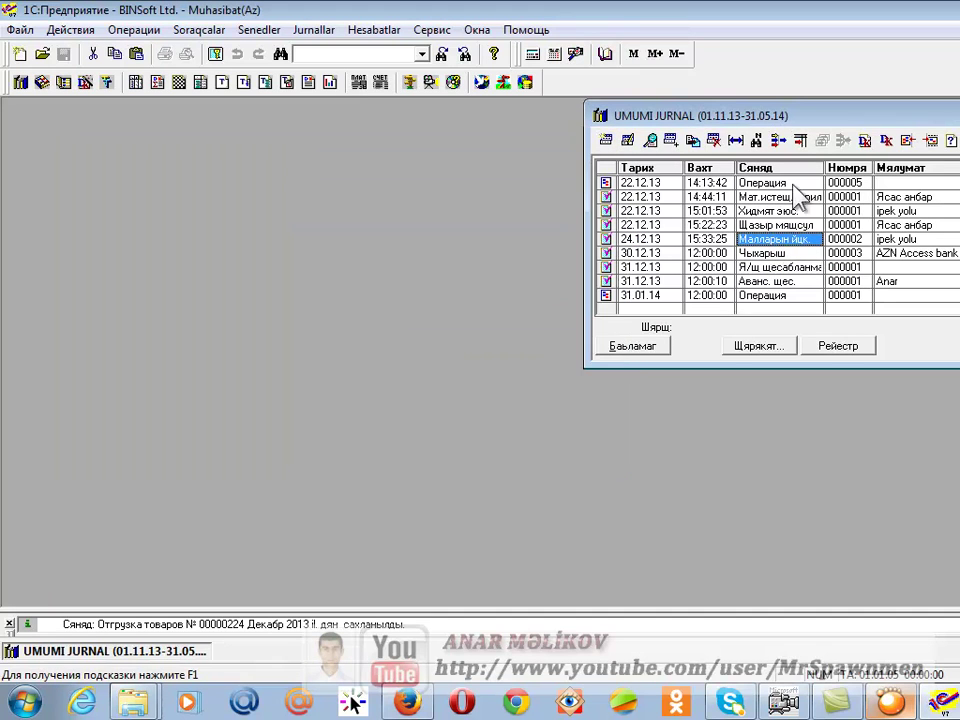
Step: Examine the debit and credit accounts in the shipment document's accounting entry, and close the entry
{"action": "left_click", "coordinate": [866, 141]}
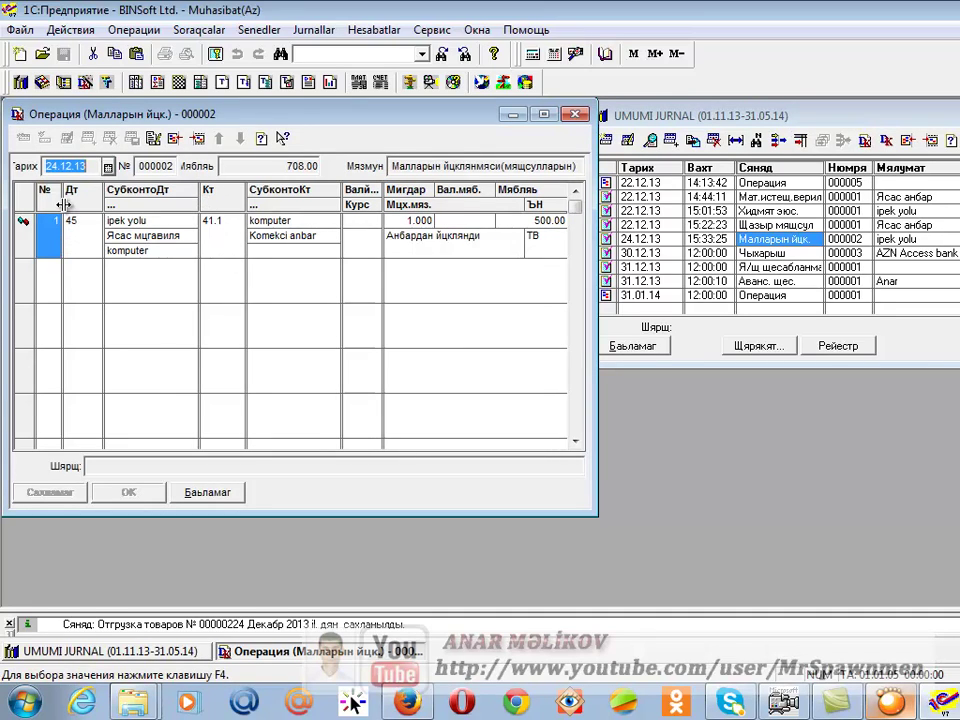
{"action": "left_click", "coordinate": [84, 228]}
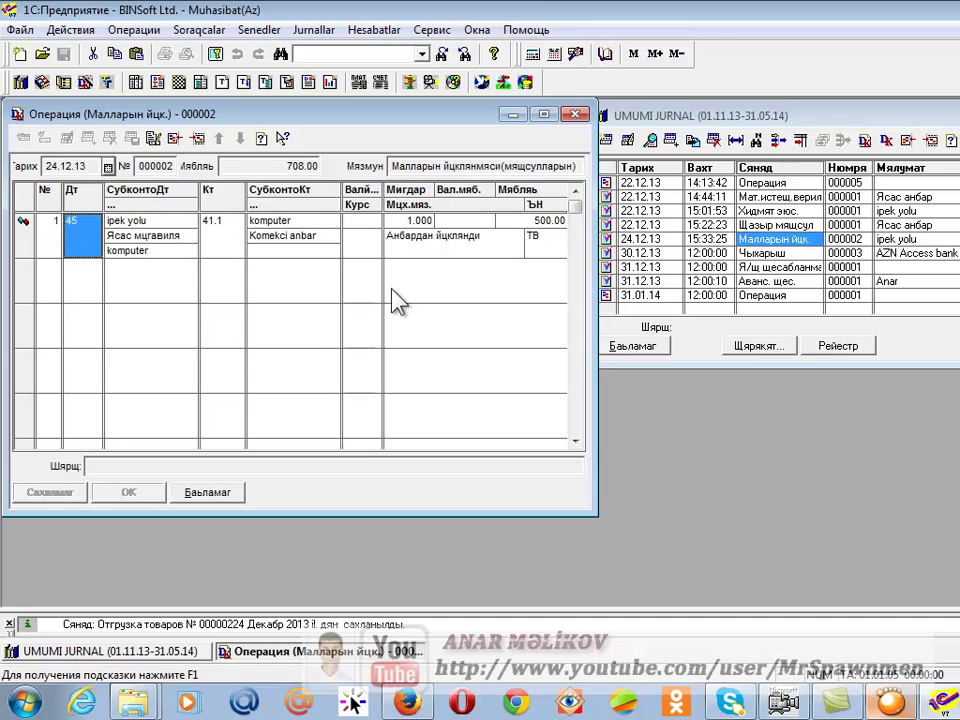
{"action": "left_click", "coordinate": [223, 238]}
{"action": "left_click", "coordinate": [90, 245]}
{"action": "left_click", "coordinate": [576, 115]}
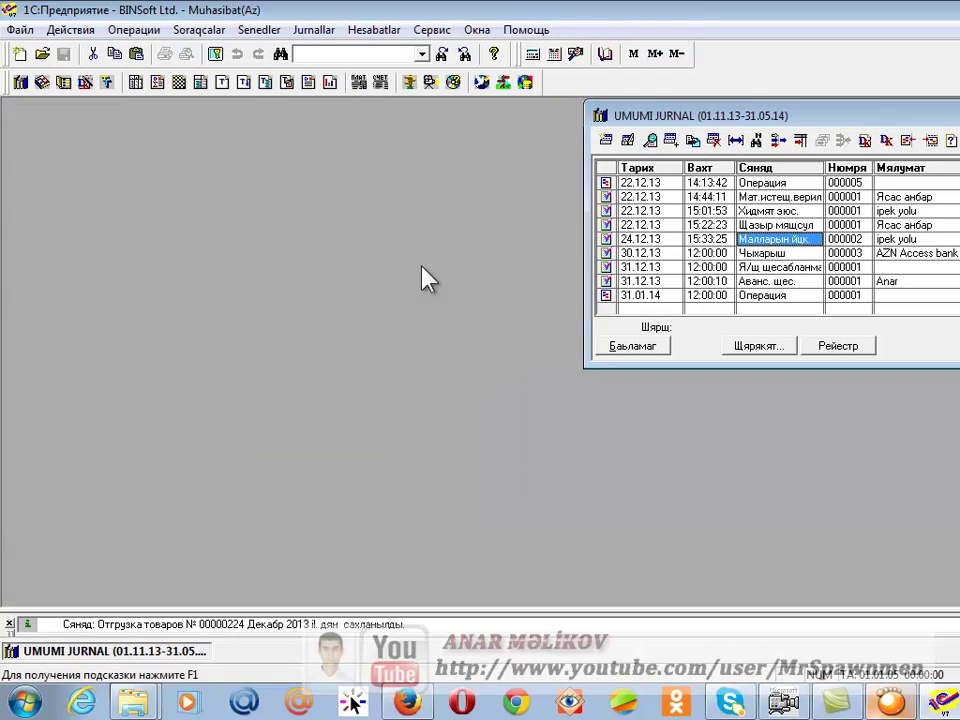
Step: Create a Yuklenmis mallarin relizasiyasi document with ipek yolu as the buyer and Ясас мцгавиля as the contract
{"action": "left_click", "coordinate": [270, 30]}
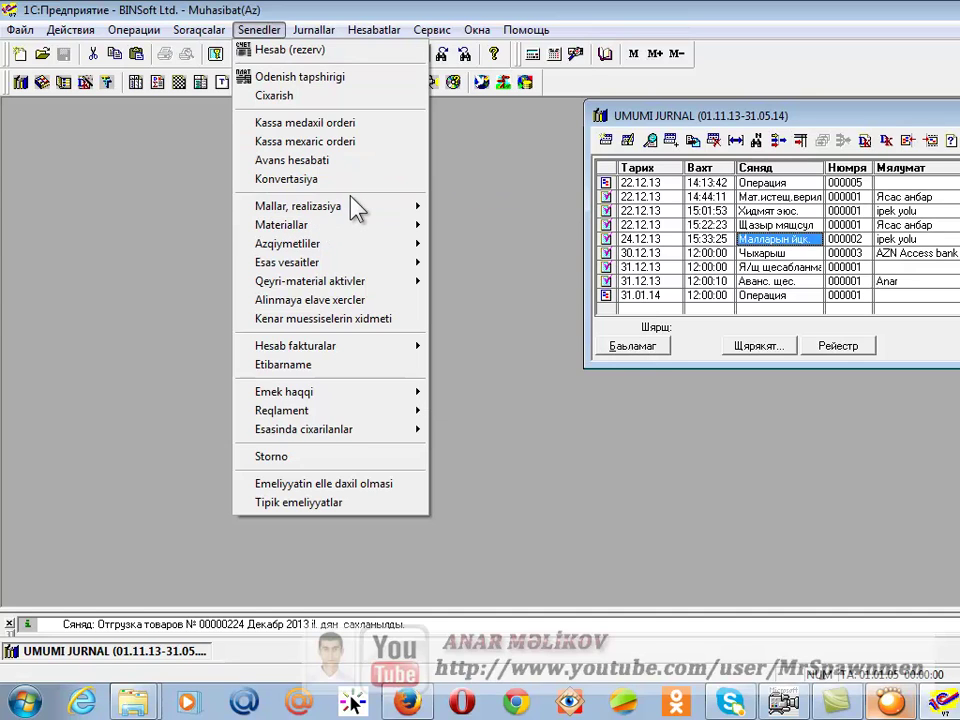
{"action": "mouse_move", "coordinate": [388, 207]}
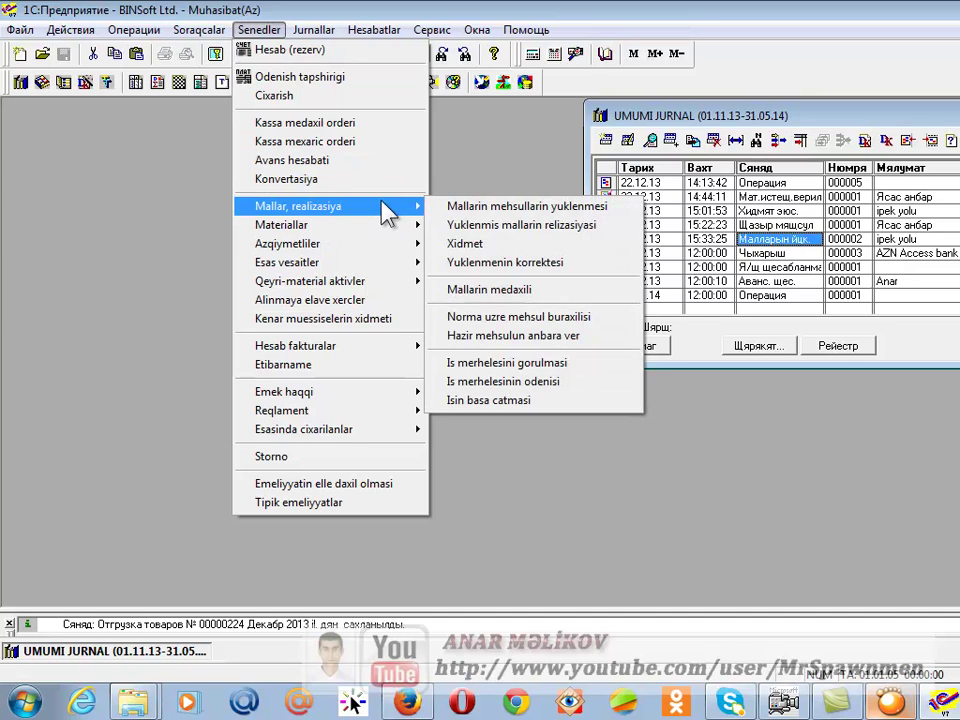
{"action": "left_click", "coordinate": [500, 226]}
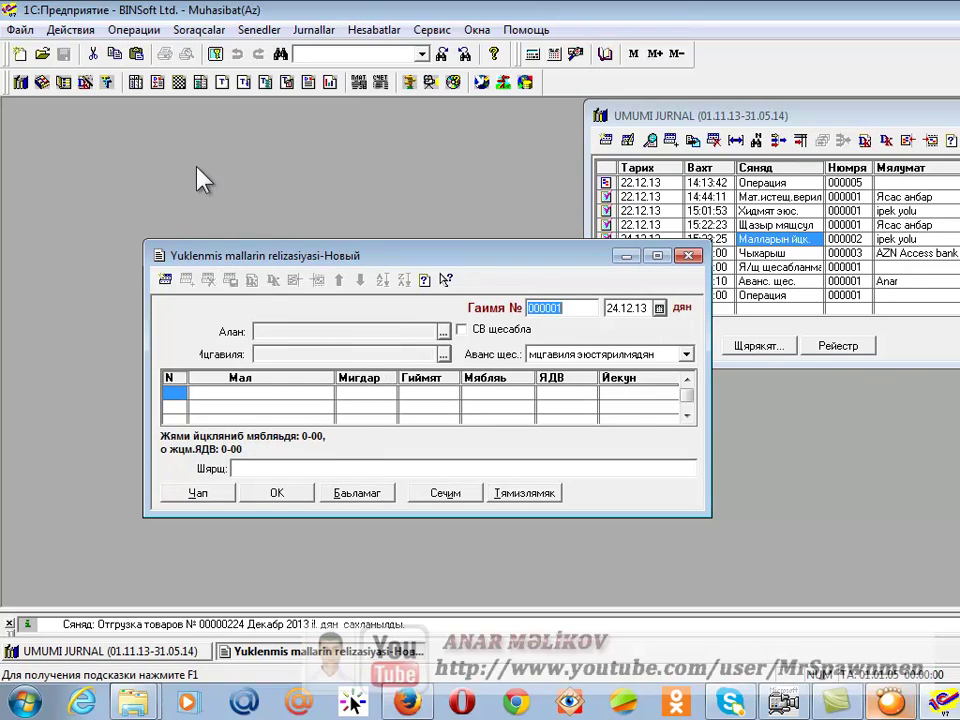
{"action": "left_click", "coordinate": [443, 332]}
{"action": "double_click", "coordinate": [393, 260]}
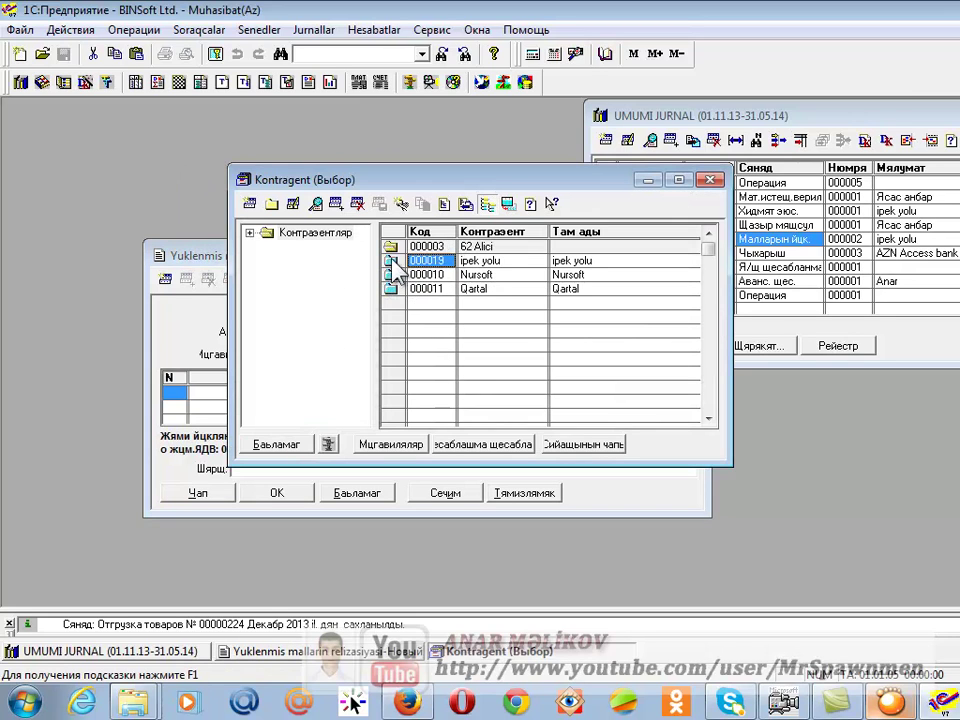
{"action": "double_click", "coordinate": [486, 262]}
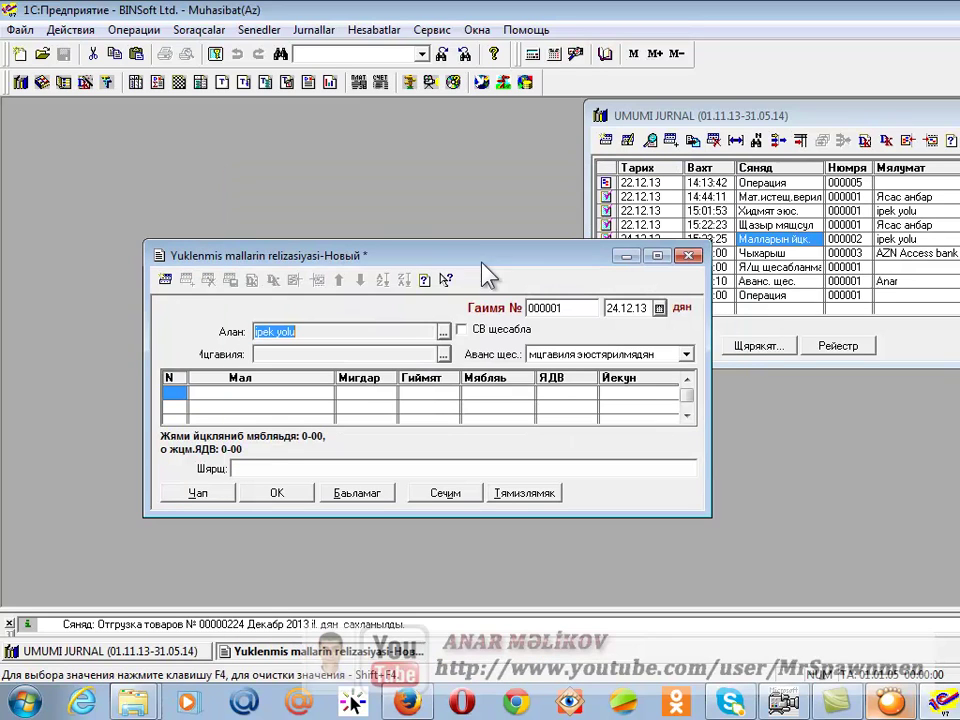
{"action": "left_click", "coordinate": [443, 354]}
{"action": "double_click", "coordinate": [189, 251]}
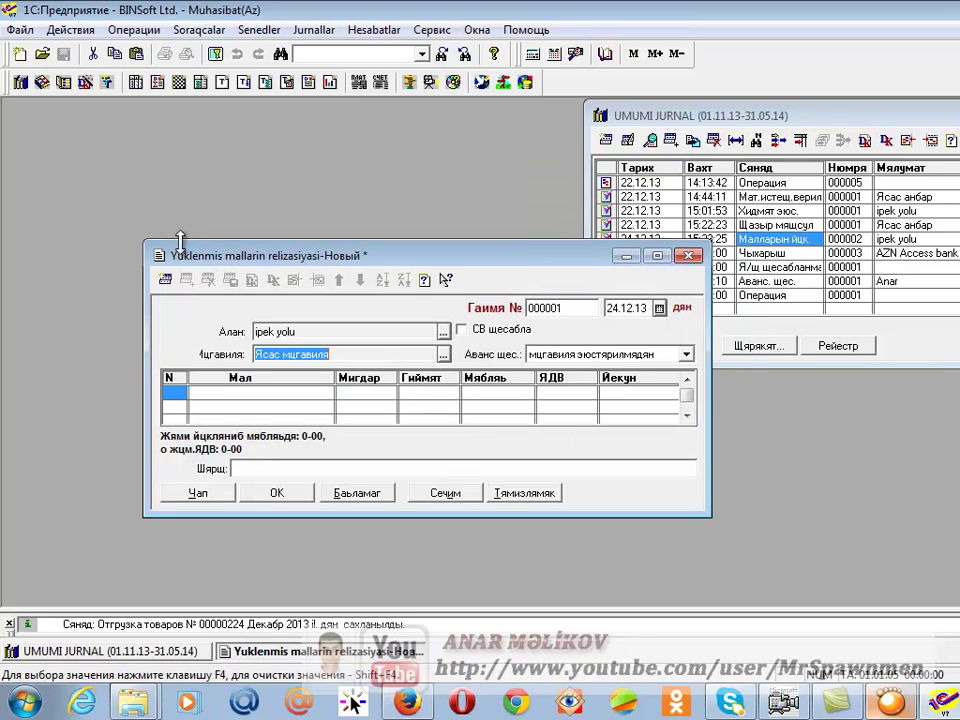
Step: Add komputer from the 41 Mallar group as the first goods row of the sale document
{"action": "double_click", "coordinate": [228, 405]}
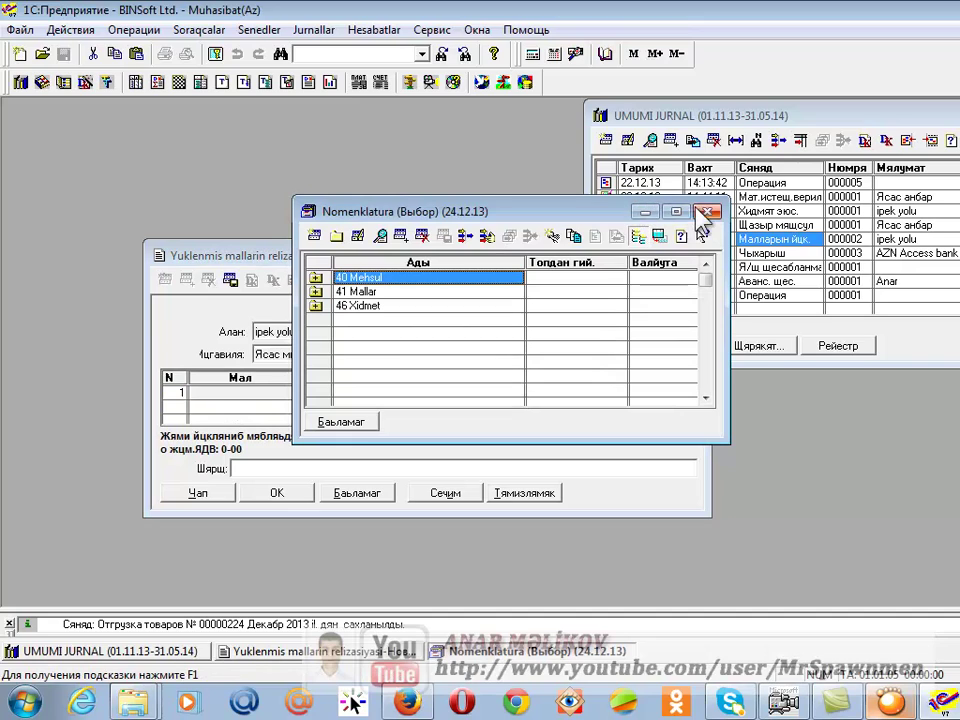
{"action": "left_click", "coordinate": [708, 212]}
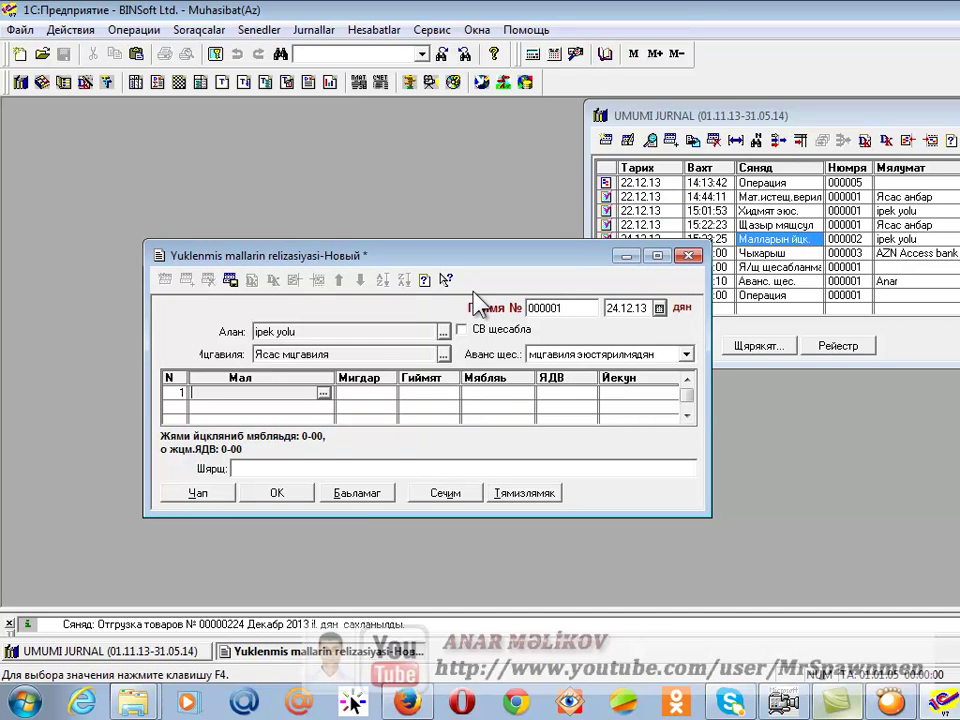
{"action": "left_click", "coordinate": [321, 393]}
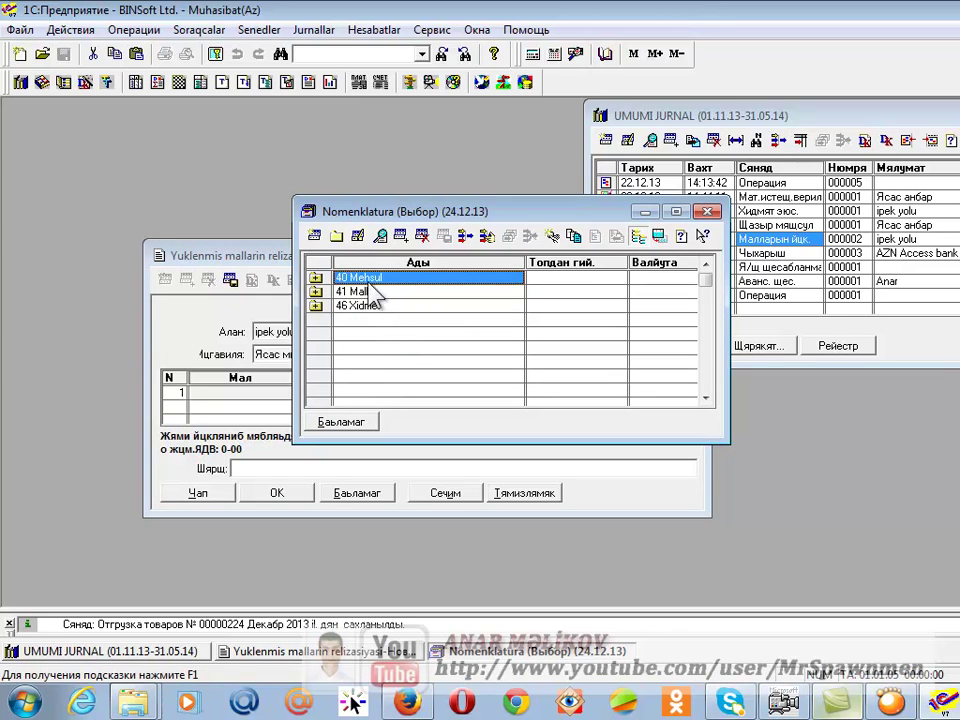
{"action": "double_click", "coordinate": [318, 291]}
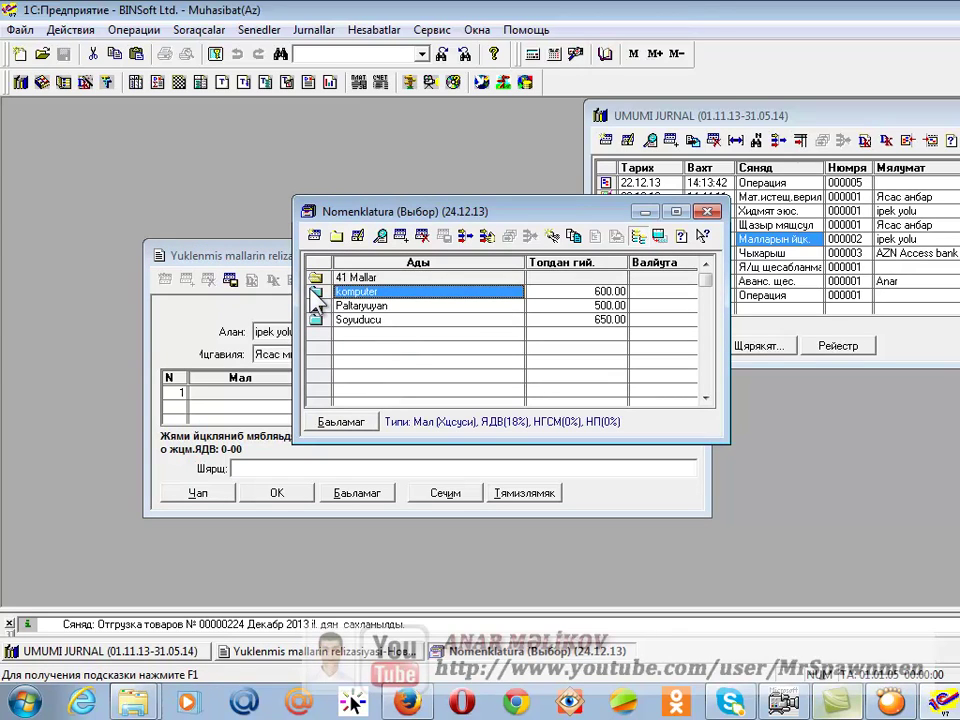
{"action": "double_click", "coordinate": [386, 292]}
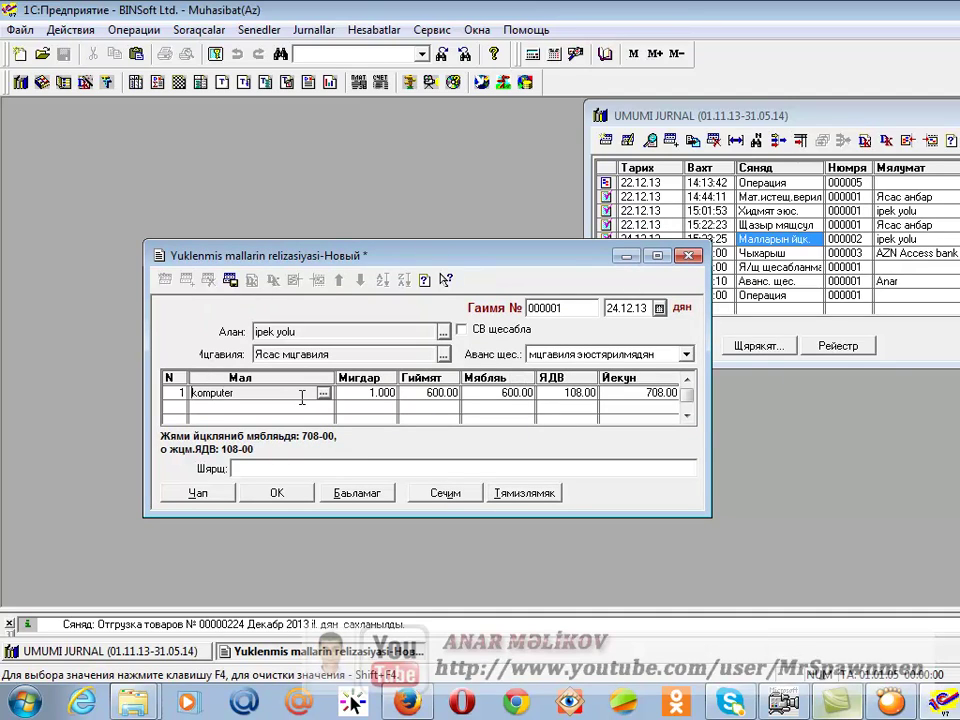
Step: Set the komputer row's price to 1,000.00, and save and post the sale document
{"action": "left_click", "coordinate": [440, 395]}
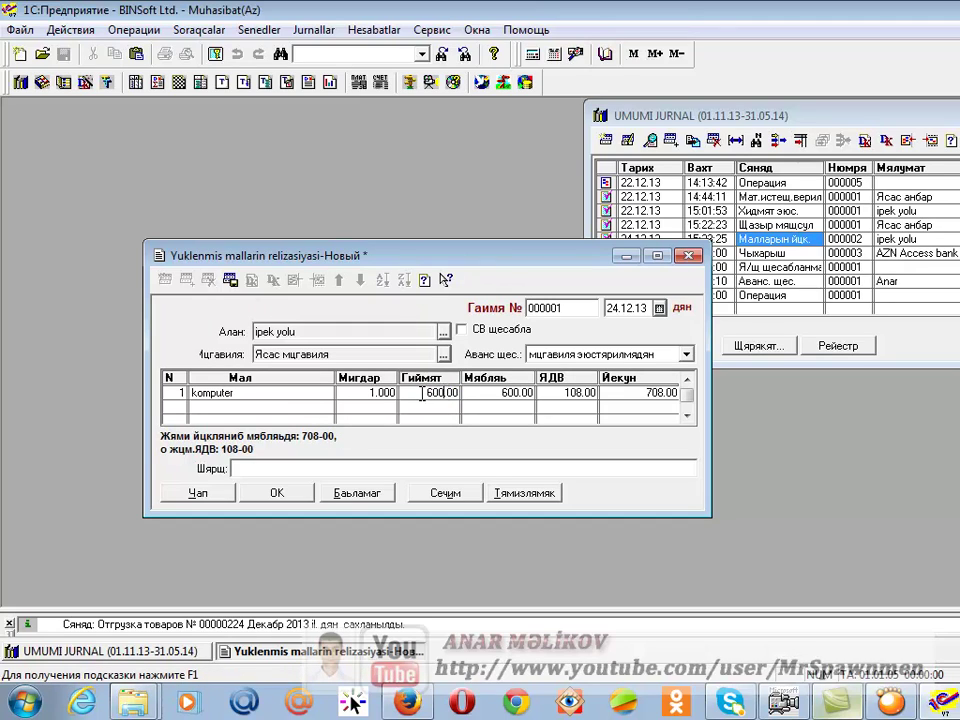
{"action": "left_click_drag", "start_coordinate": [421, 393], "coordinate": [466, 396]}
{"action": "type", "text": "10"}
{"action": "key", "text": "Return"}
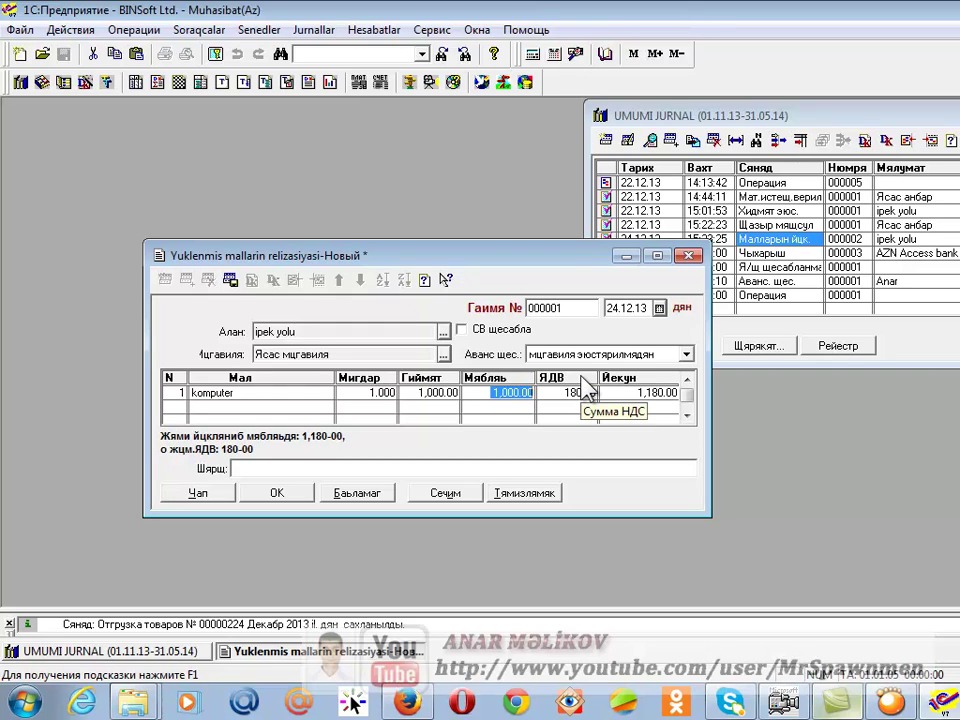
{"action": "key", "text": "Left"}
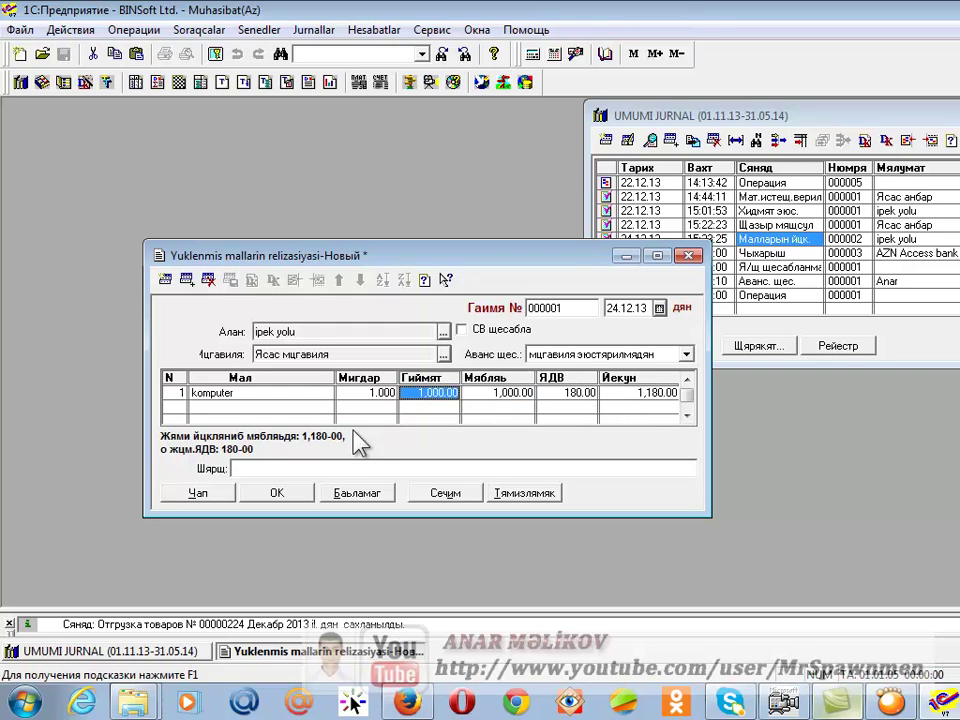
{"action": "left_click", "coordinate": [291, 504]}
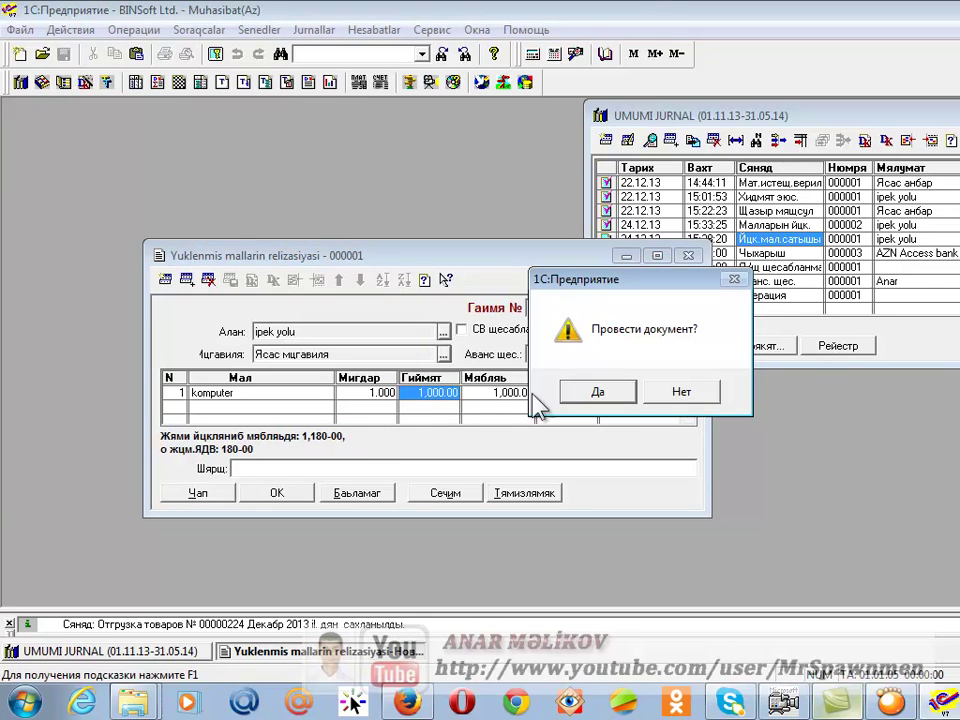
{"action": "left_click", "coordinate": [590, 392]}
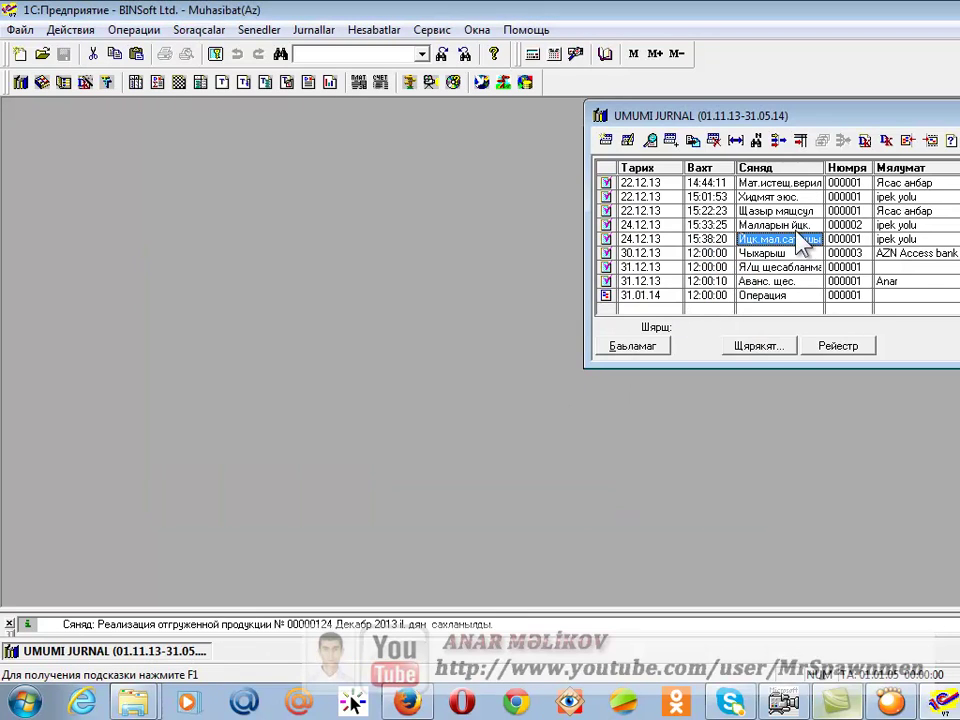
Step: Review the posted sale document from the general journal, examine its accounting entry, and close both
{"action": "double_click", "coordinate": [797, 245]}
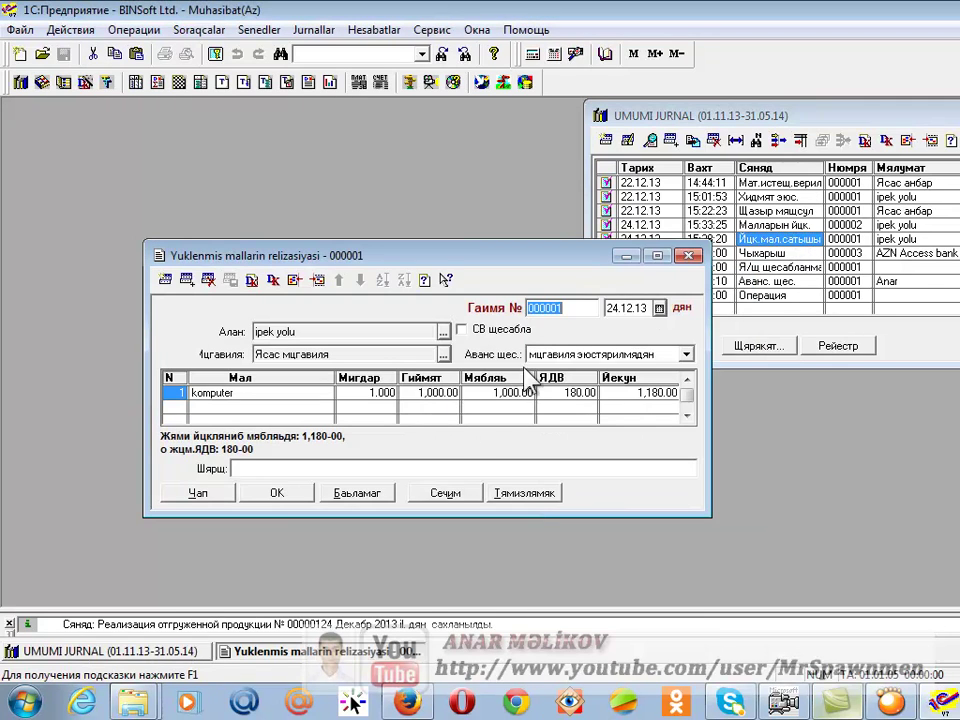
{"action": "left_click", "coordinate": [689, 257]}
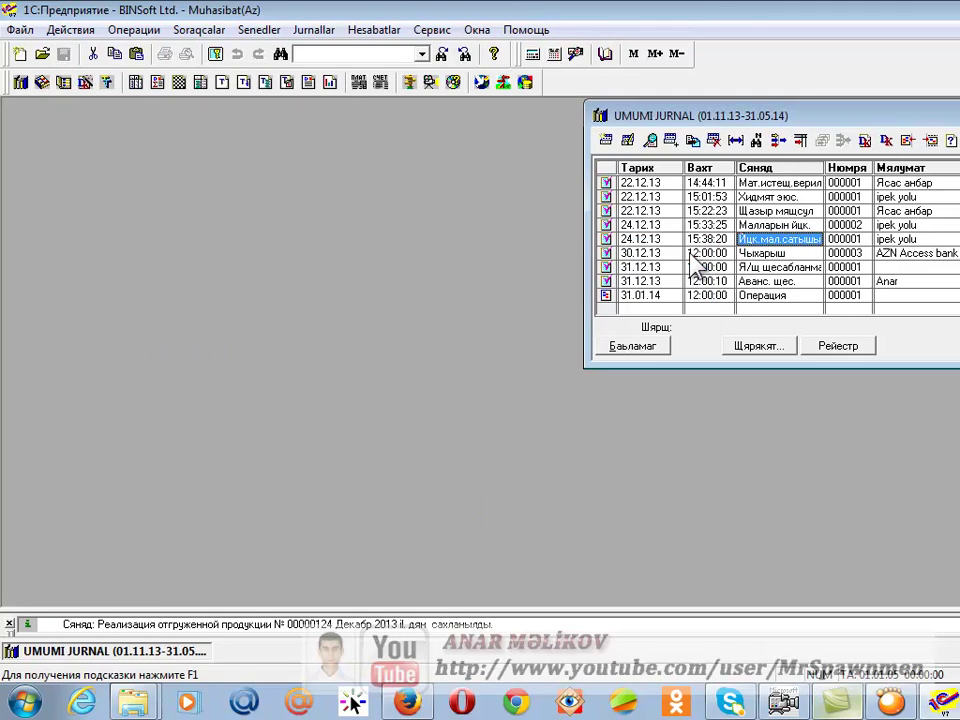
{"action": "left_click", "coordinate": [864, 140]}
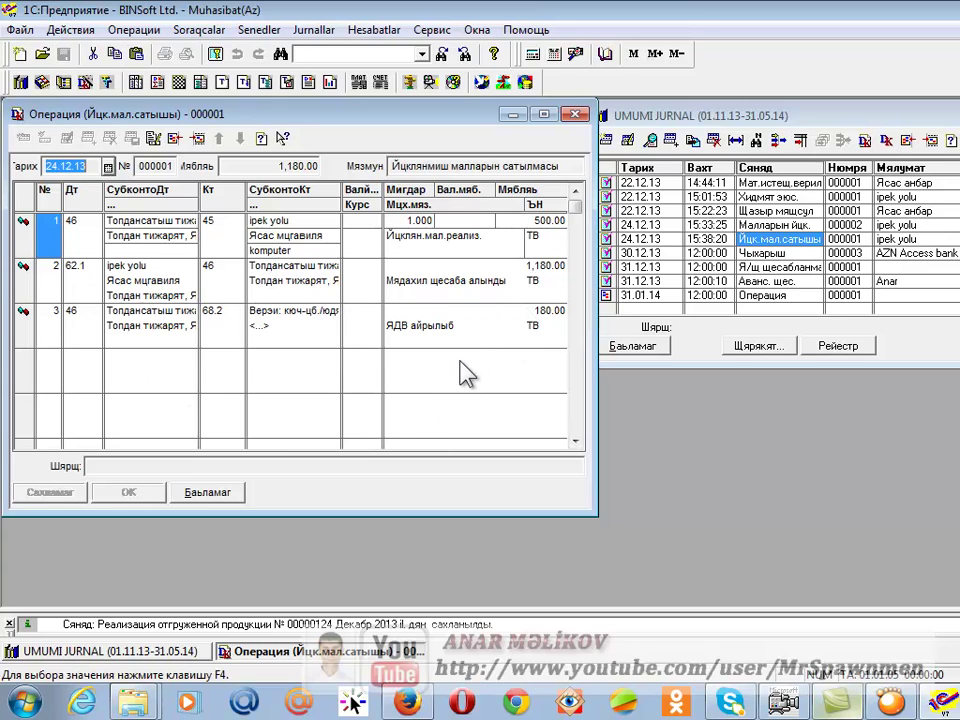
{"action": "left_click", "coordinate": [576, 114]}
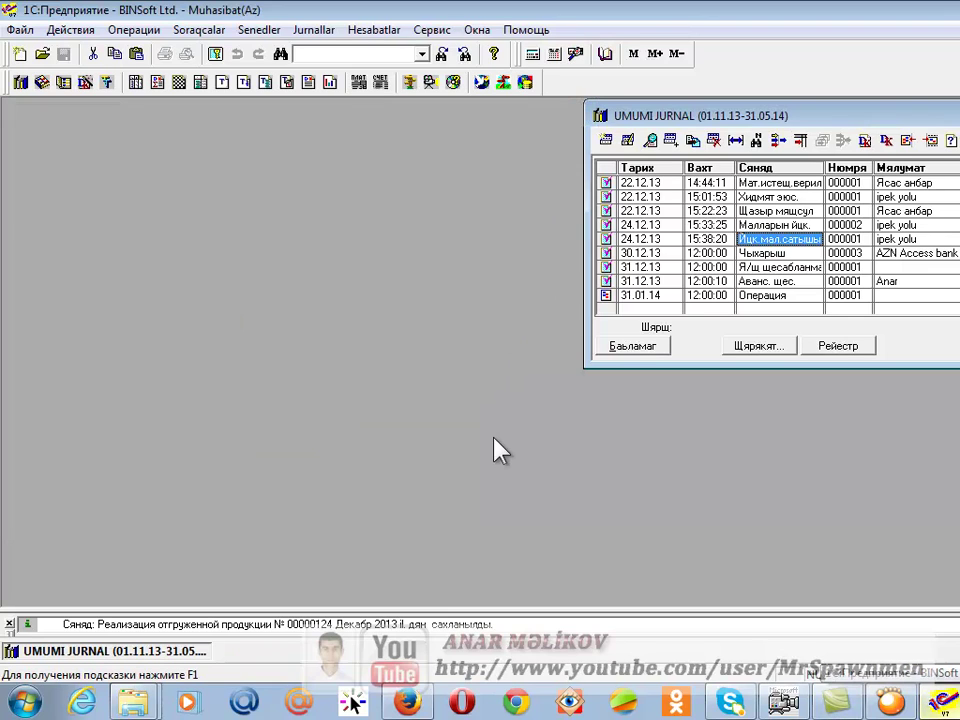
Step: Check whether Yuklenmenin korrektesi can be created for the Йцк.мал.сатышы, Аванс. щес., Щазыр мящсул and Малларын йцк. documents in the journal
{"action": "left_click", "coordinate": [259, 29]}
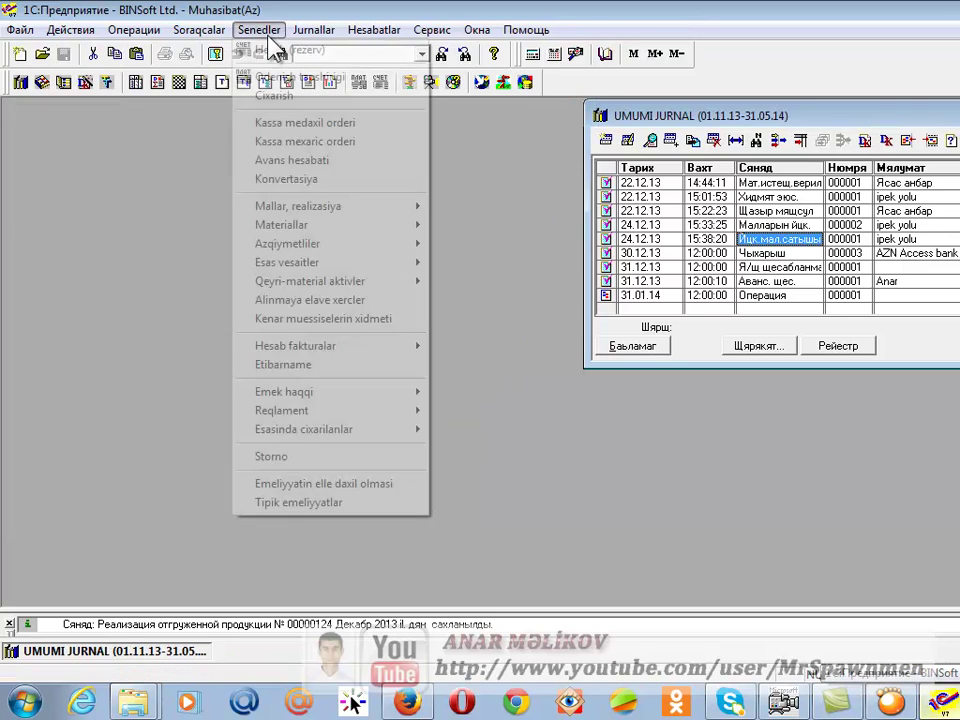
{"action": "mouse_move", "coordinate": [353, 217]}
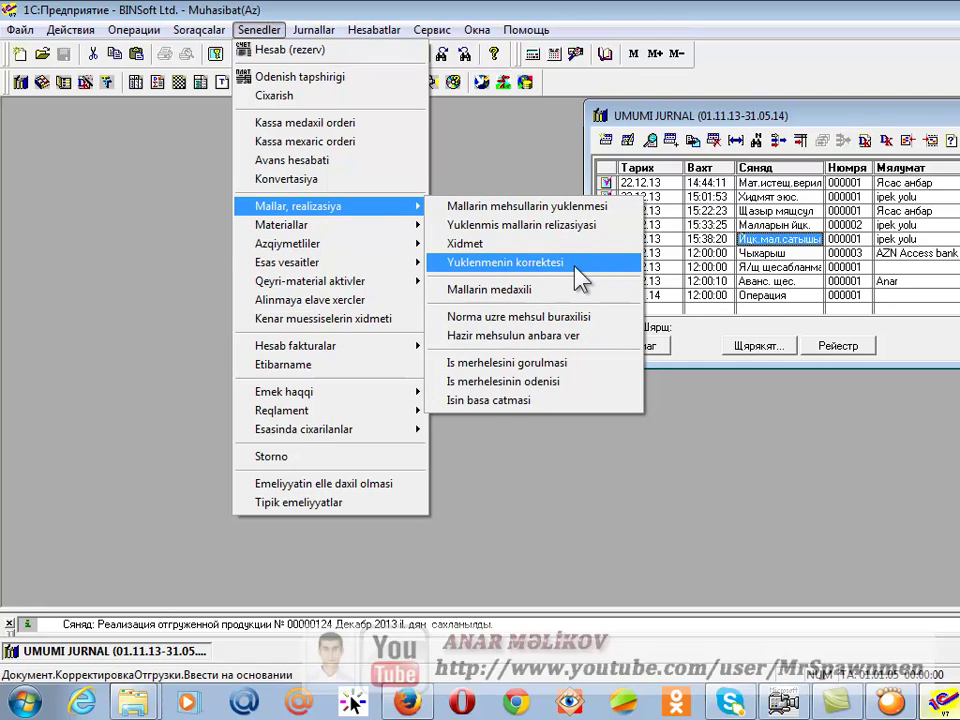
{"action": "mouse_move", "coordinate": [396, 206]}
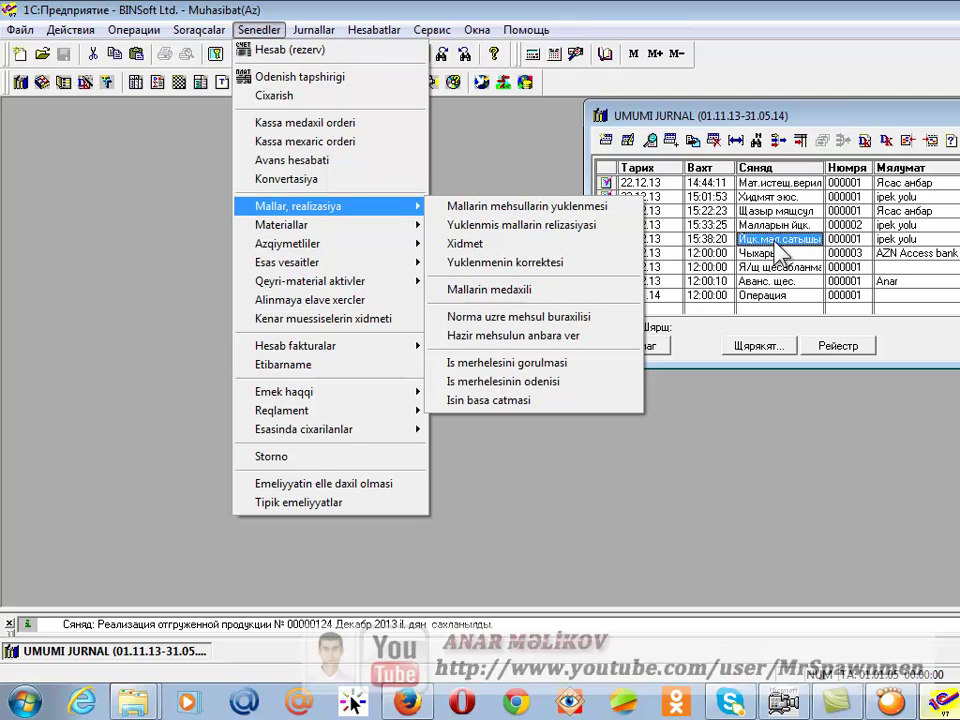
{"action": "left_click", "coordinate": [783, 285]}
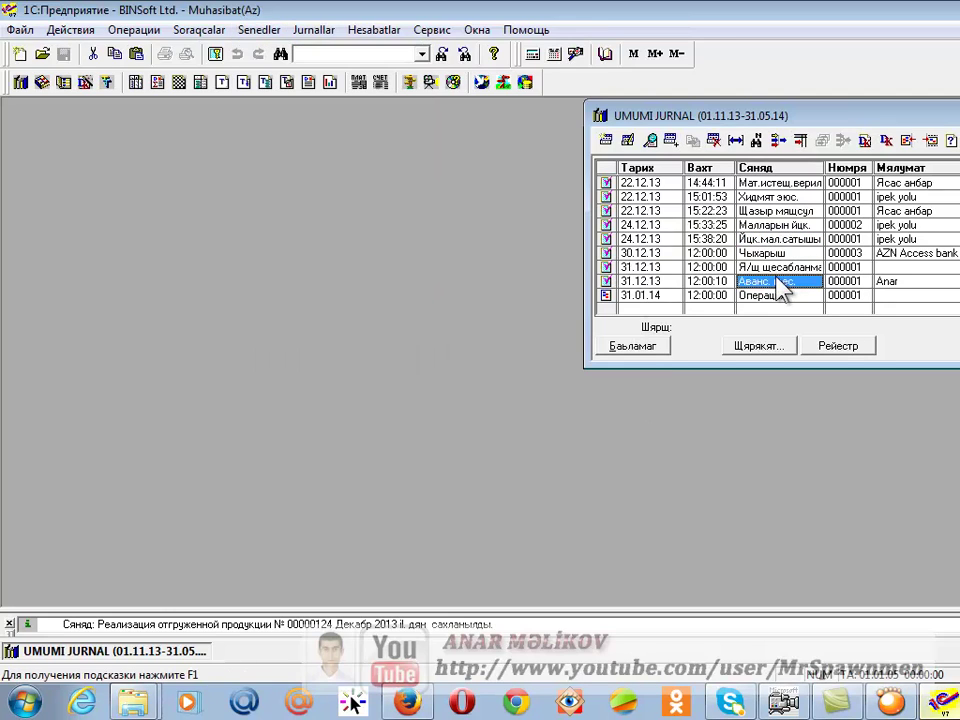
{"action": "left_click", "coordinate": [258, 29]}
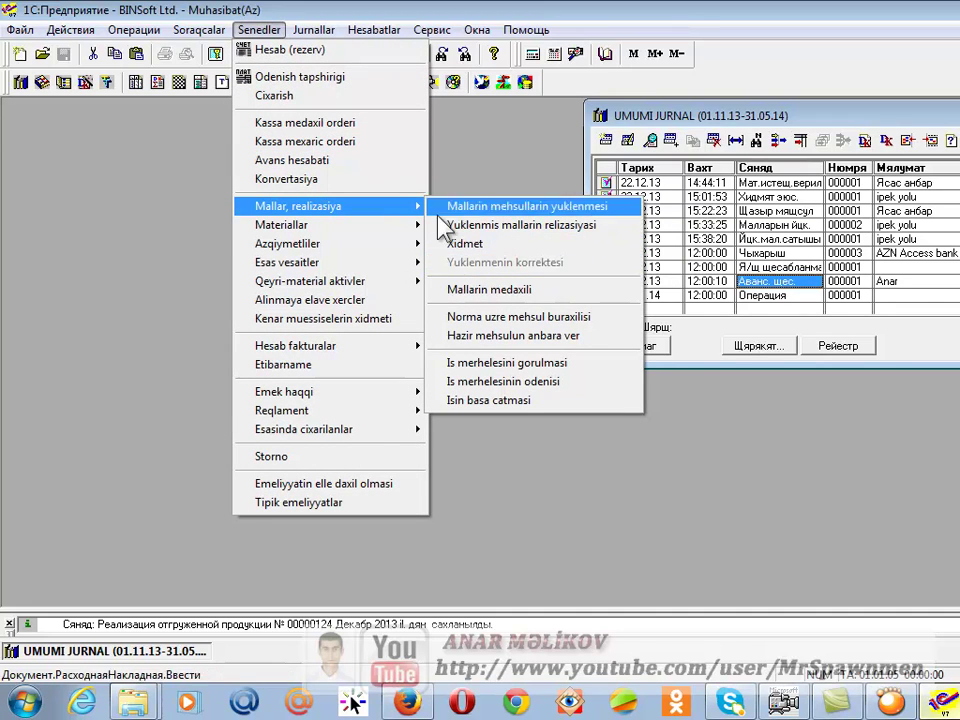
{"action": "left_click", "coordinate": [780, 211]}
{"action": "left_click", "coordinate": [258, 29]}
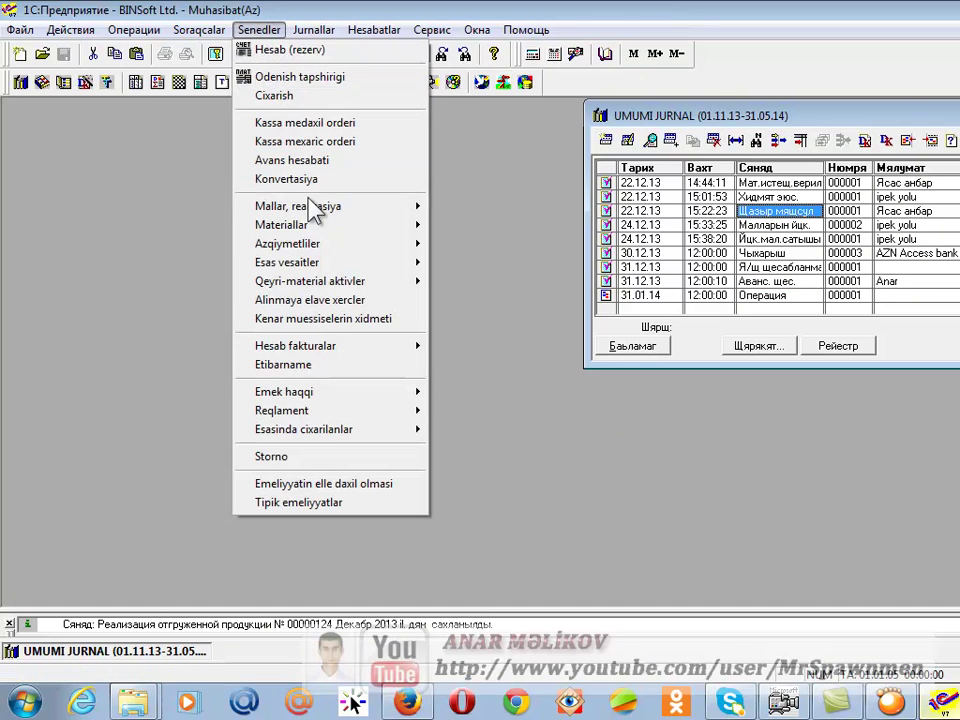
{"action": "mouse_move", "coordinate": [320, 206]}
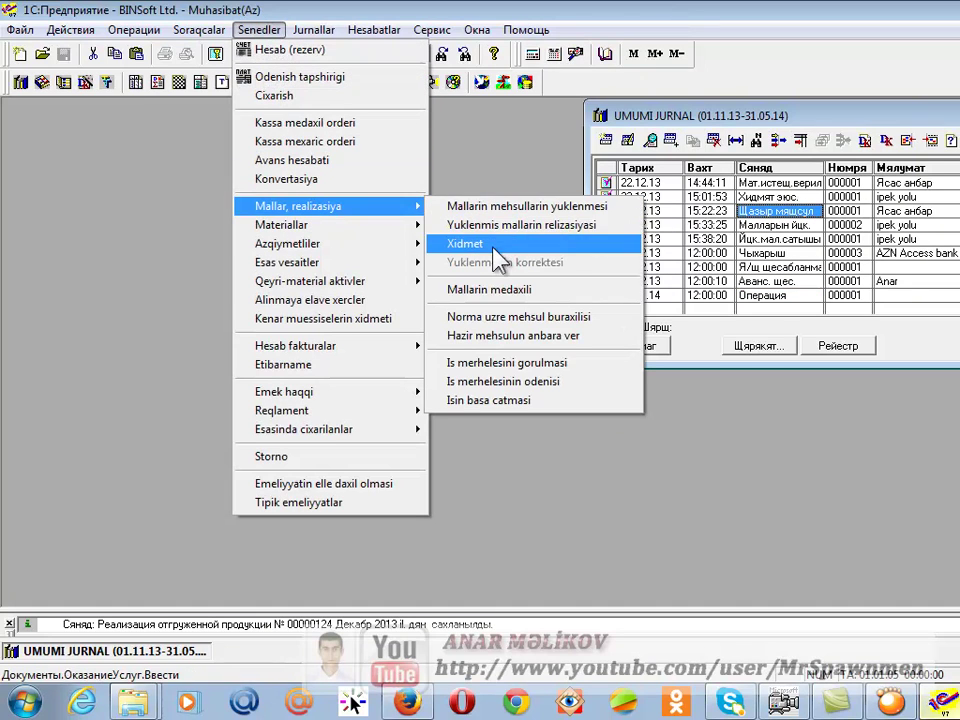
{"action": "left_click", "coordinate": [780, 225]}
{"action": "left_click", "coordinate": [258, 29]}
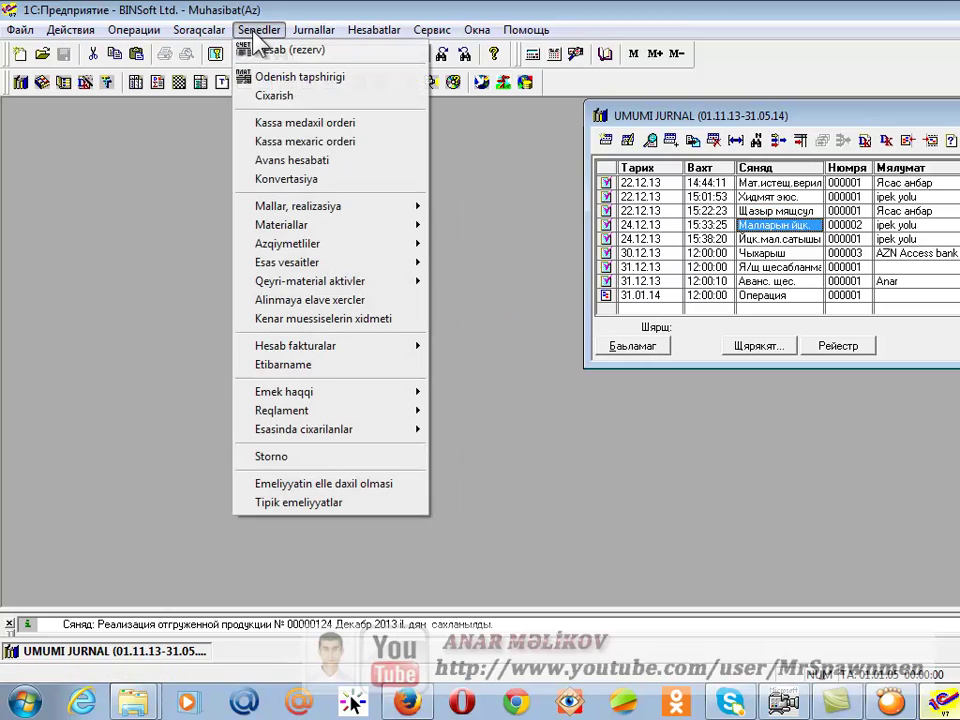
{"action": "mouse_move", "coordinate": [345, 210]}
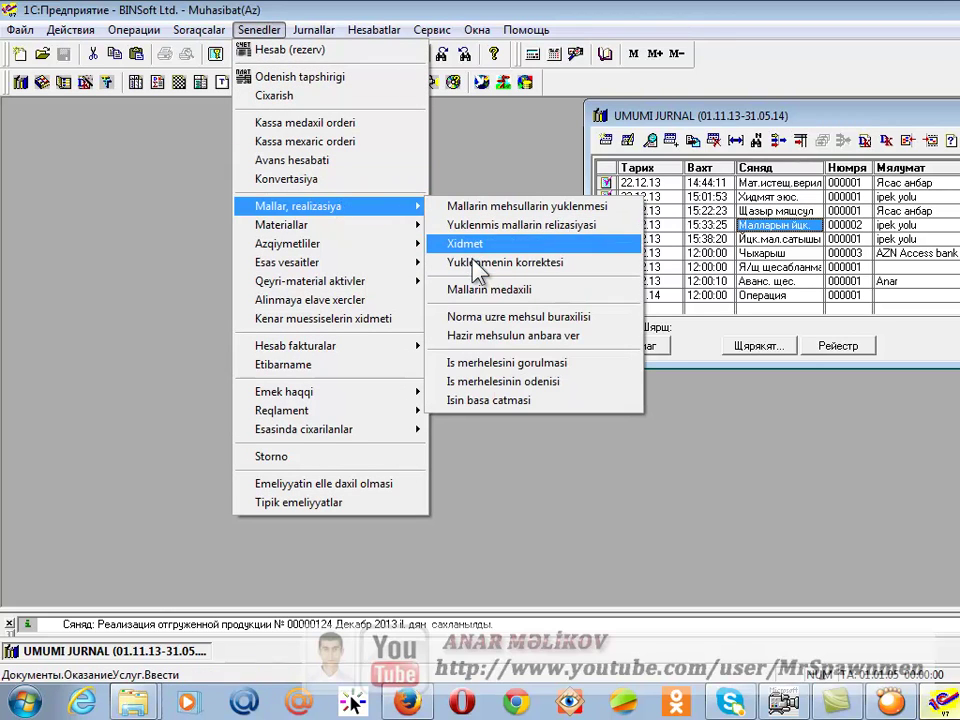